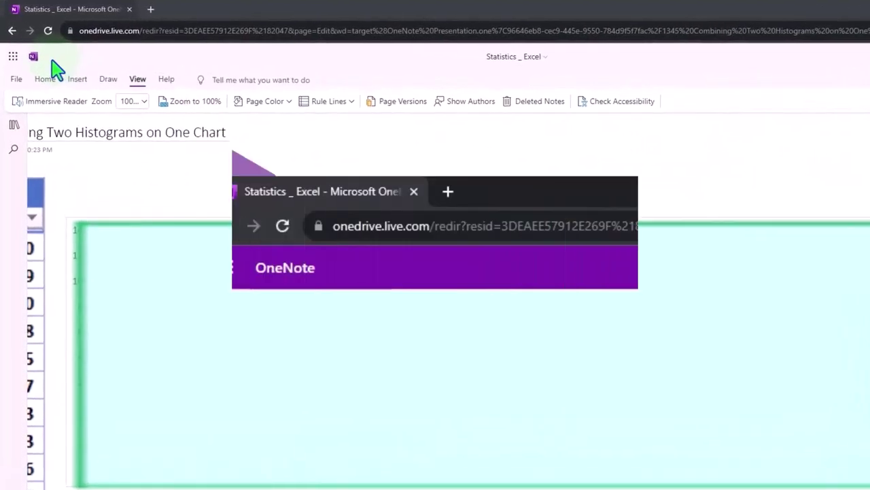
Go to the 1000 Introduction page in the OneNote and Excel Transcripts section.
left_click(13, 125)
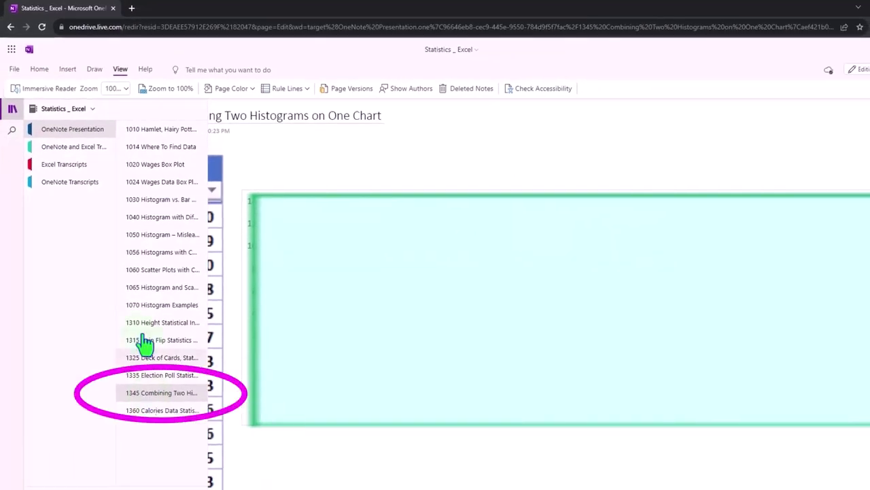
left_click(67, 151)
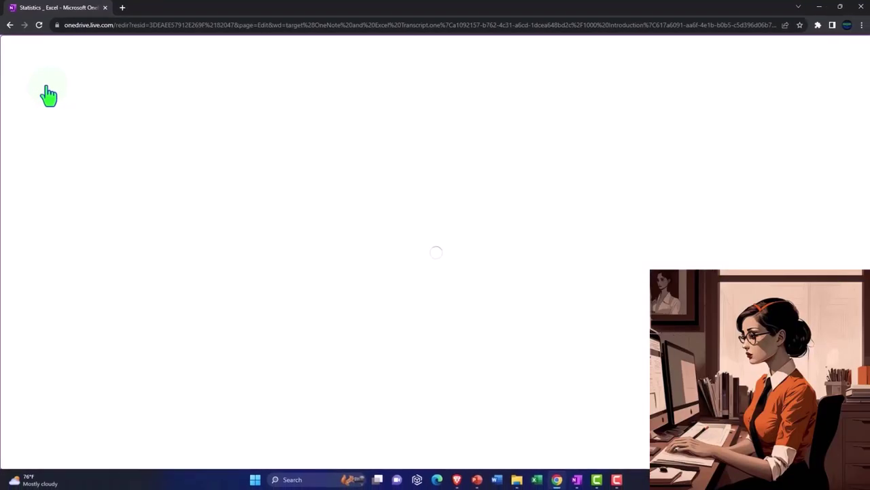
Translate the whole transcript document into Spanish (Mexico) in Immersive Reader and scroll through it.
left_click(837, 60)
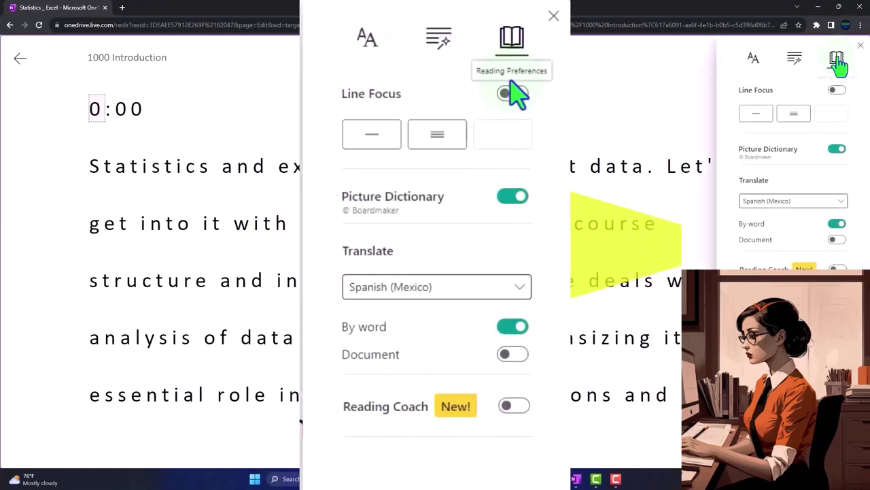
left_click(837, 240)
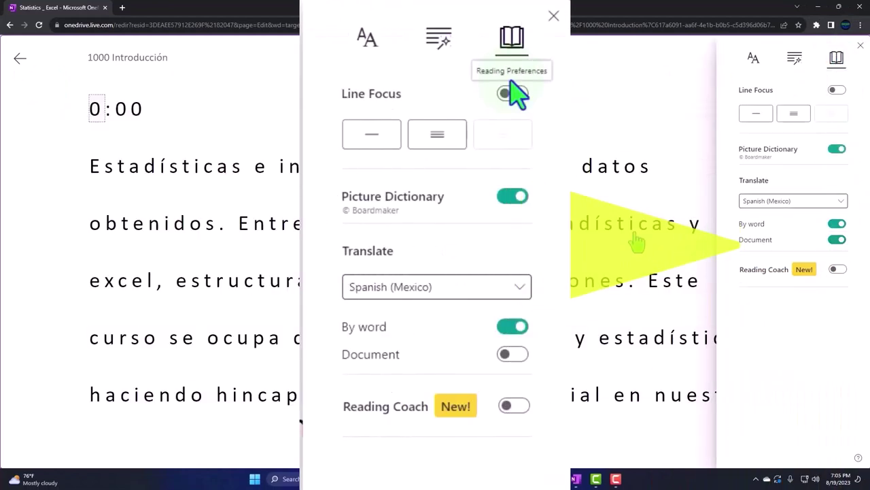
scroll(637, 243, "down", 3)
scroll(632, 243, "down", 3)
scroll(633, 242, "down", 2)
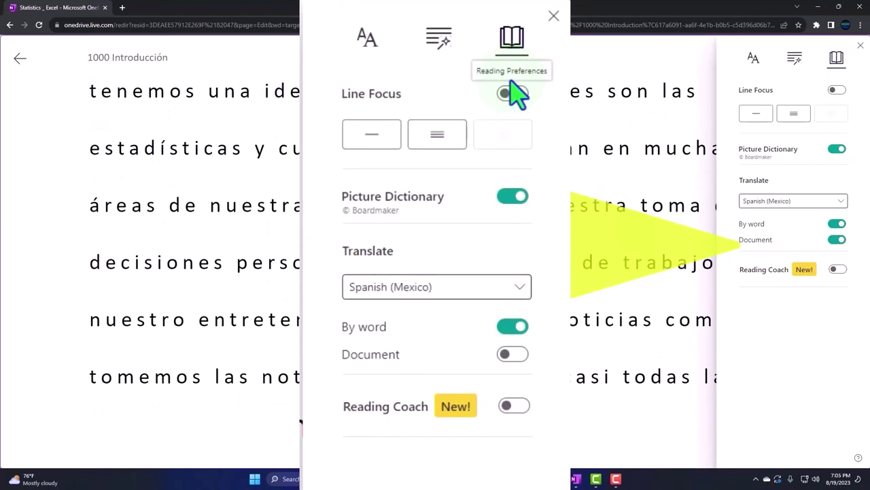
scroll(544, 361, "down", 2)
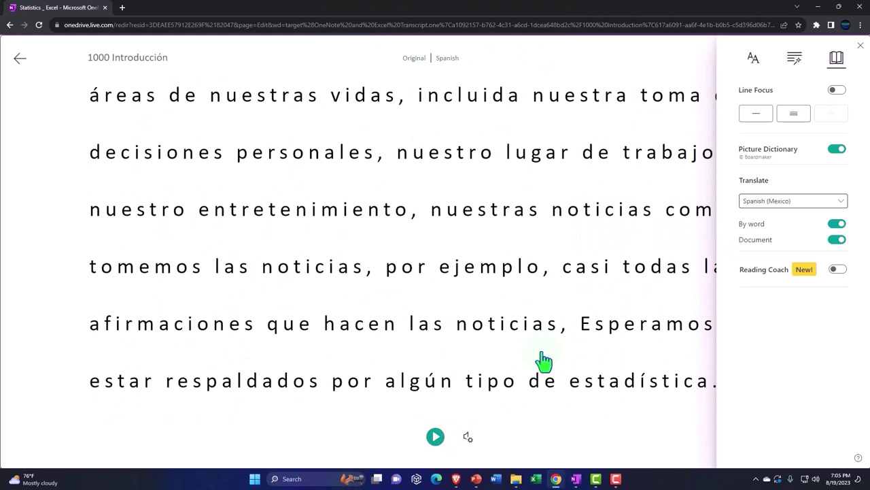
scroll(544, 361, "down", 3)
scroll(544, 361, "down", 2)
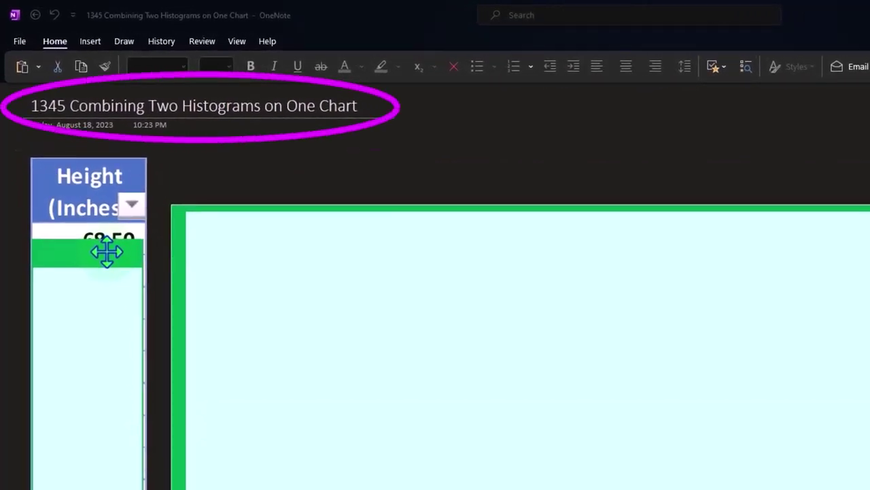
Drag the cover picture down to reveal the Height values 68.50, 66.79, 69.90 and more.
left_click(95, 253)
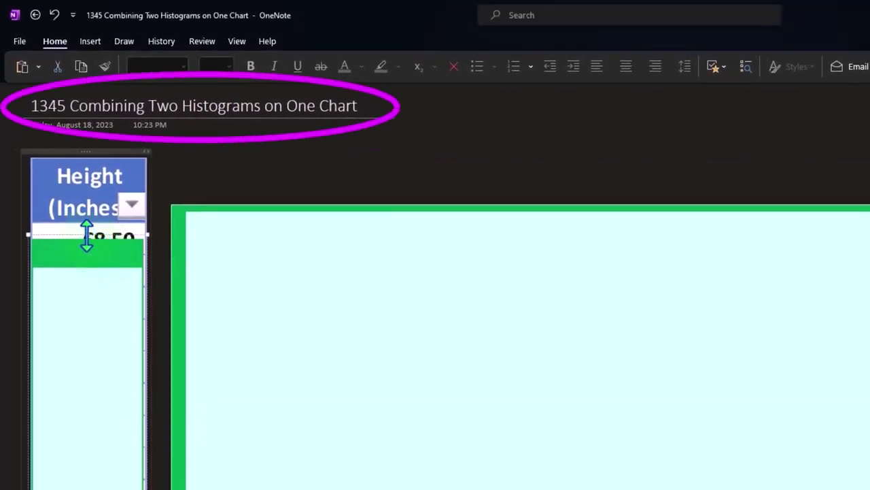
left_click_drag(87, 236, 85, 262)
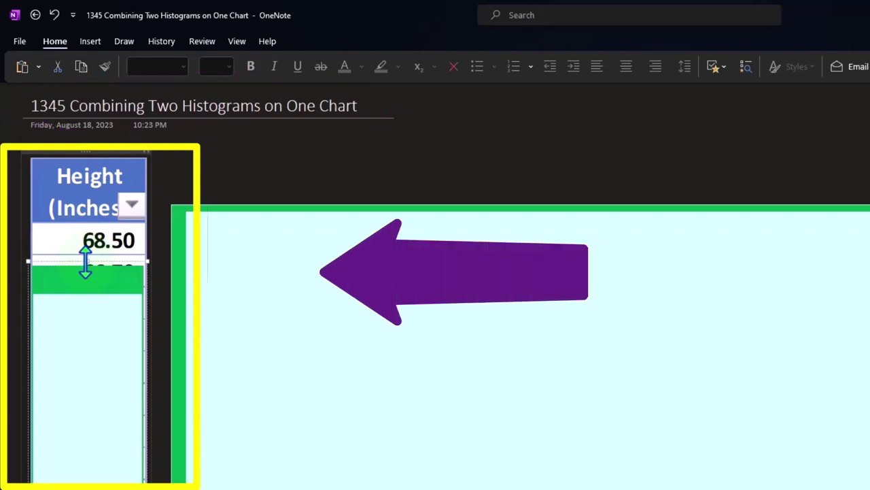
left_click_drag(85, 262, 81, 319)
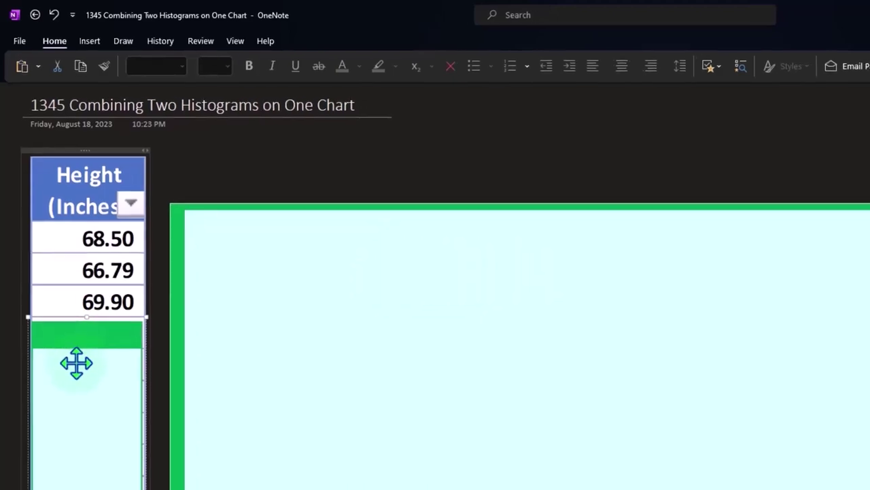
scroll(54, 255, "down", 4)
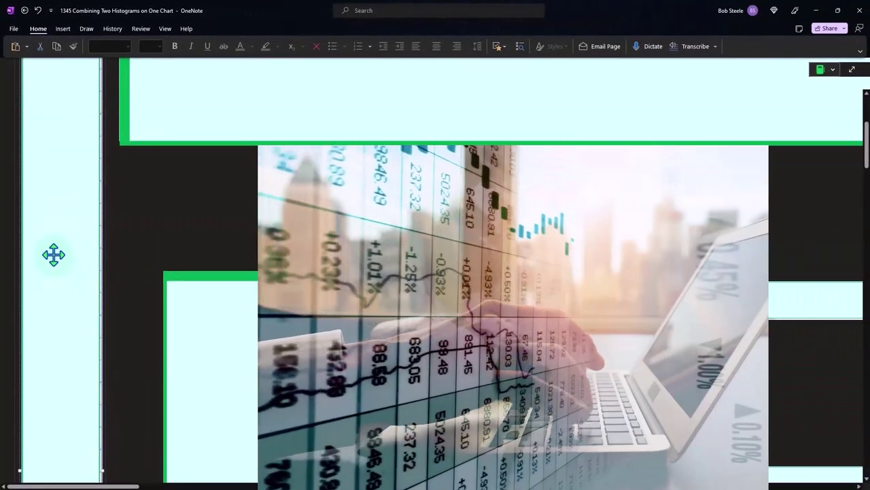
scroll(54, 255, "up", 4)
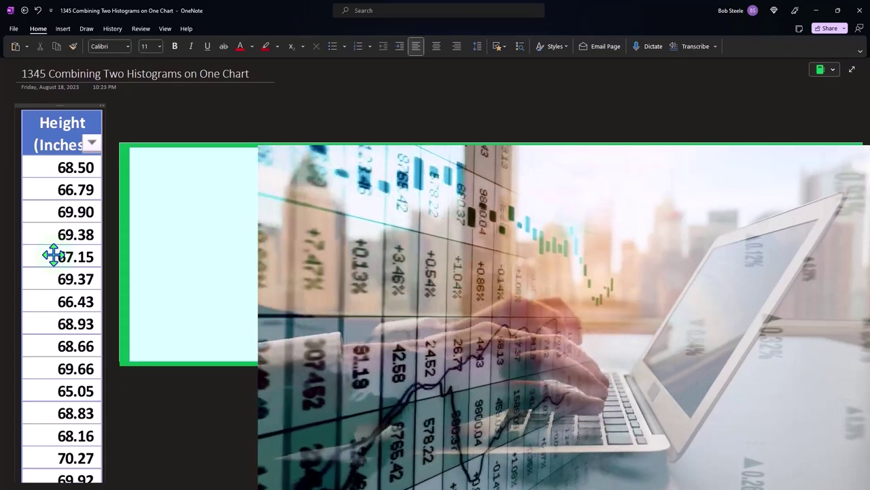
Remove the stock photo to reveal the height histogram peaking at 1272.
left_click(190, 255)
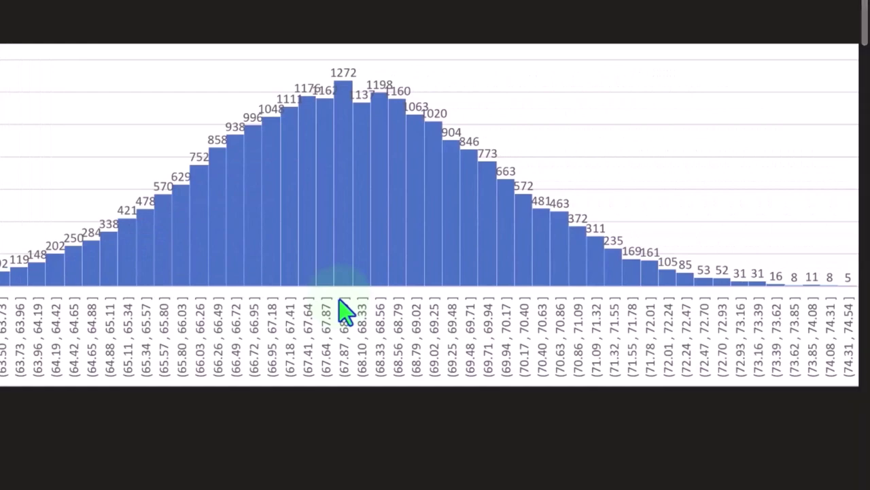
scroll(346, 312, "down", 2)
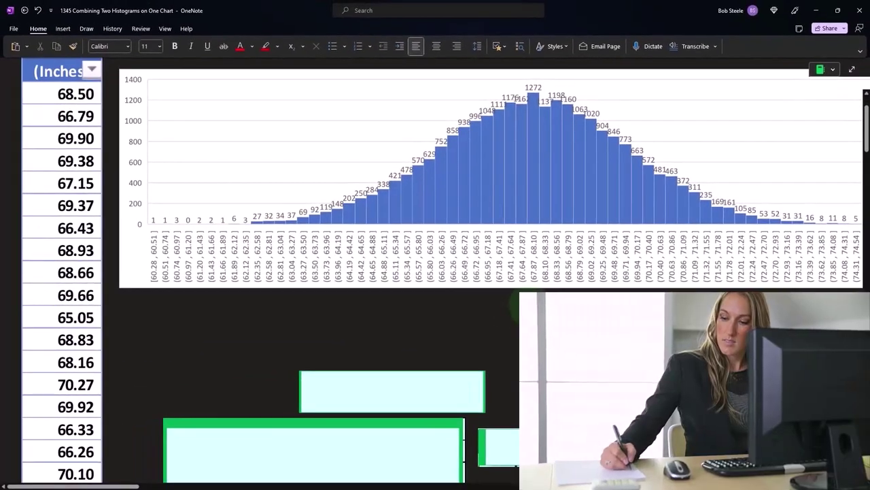
scroll(435, 272, "up", 2)
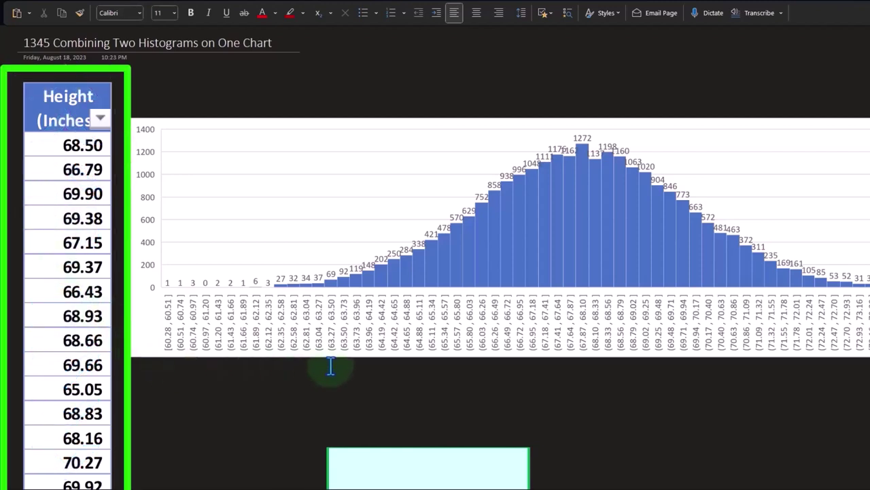
Shift the cyan box aside to uncover the lower and upper bin limit columns, starting 60.28 and 60.51.
scroll(326, 340, "down", 5)
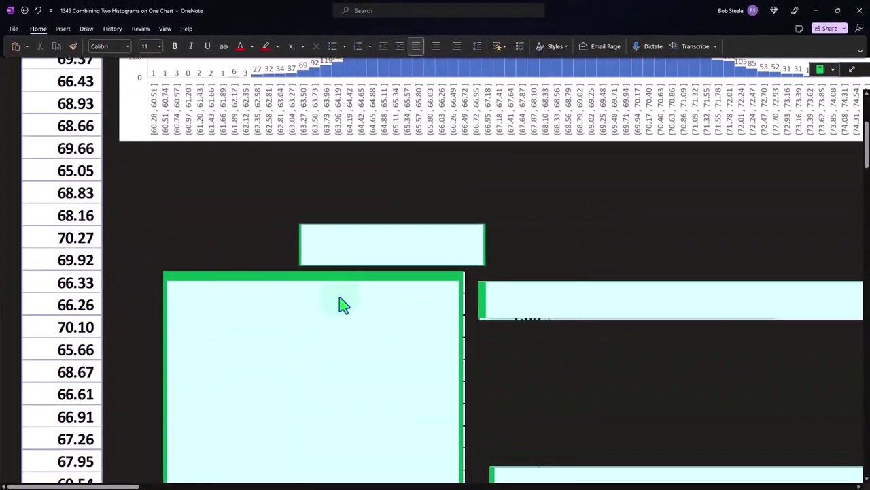
left_click(336, 295)
scroll(336, 303, "down", 3)
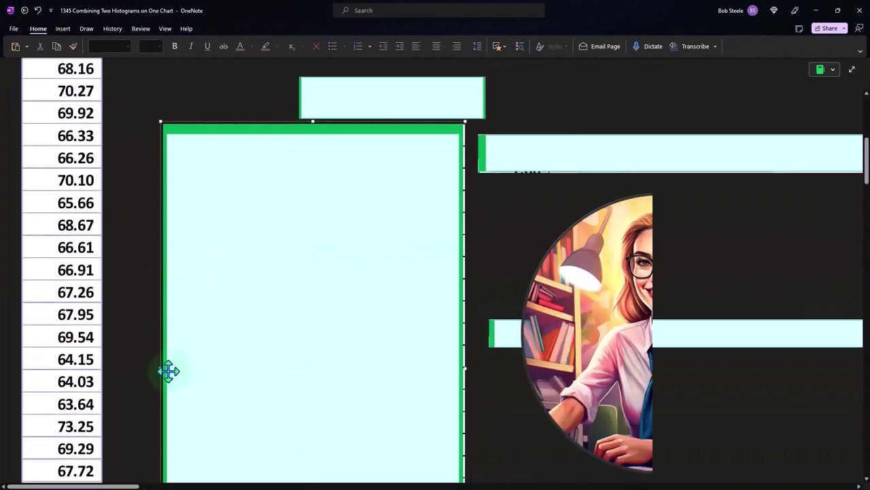
left_click_drag(163, 370, 234, 367)
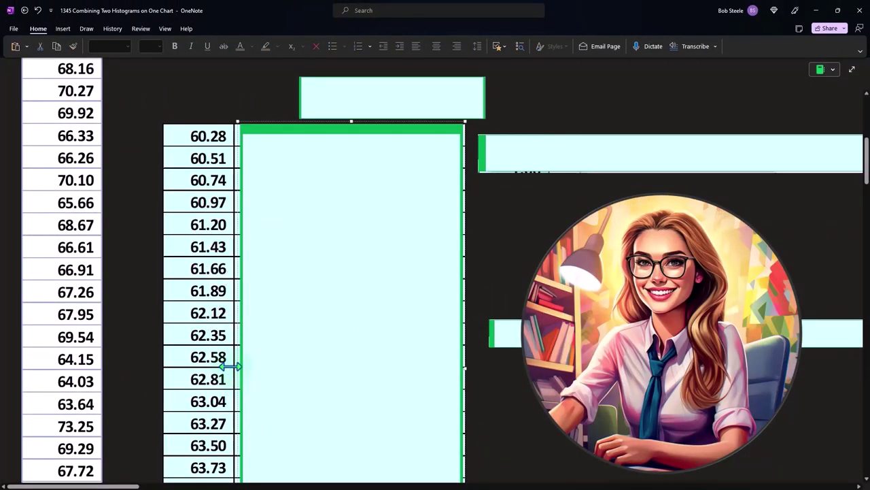
scroll(228, 373, "up", 3)
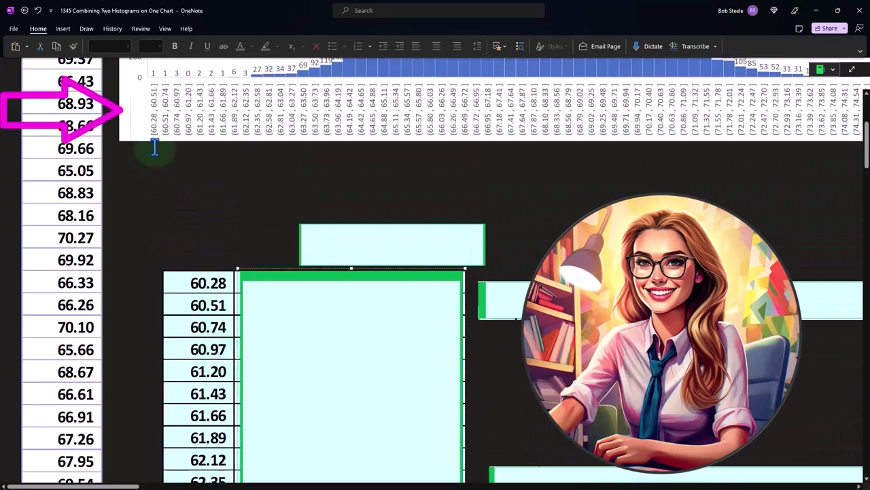
scroll(256, 380, "down", 3)
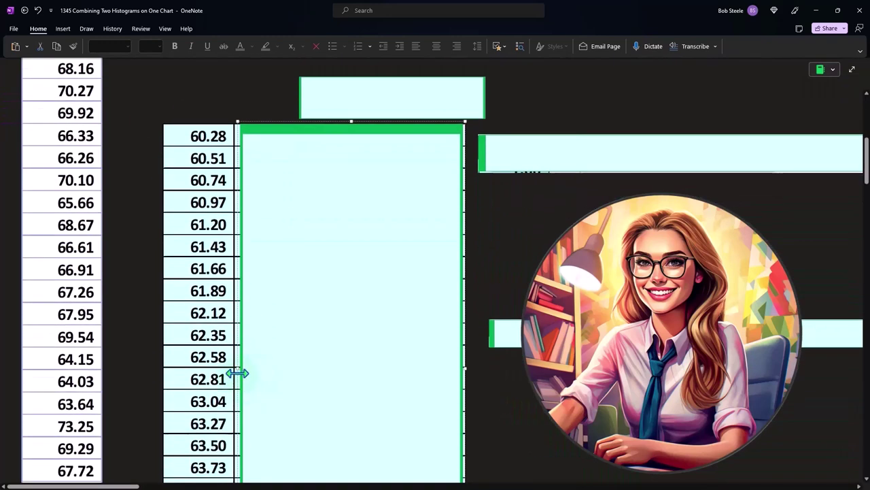
left_click_drag(237, 373, 304, 373)
scroll(286, 376, "up", 1)
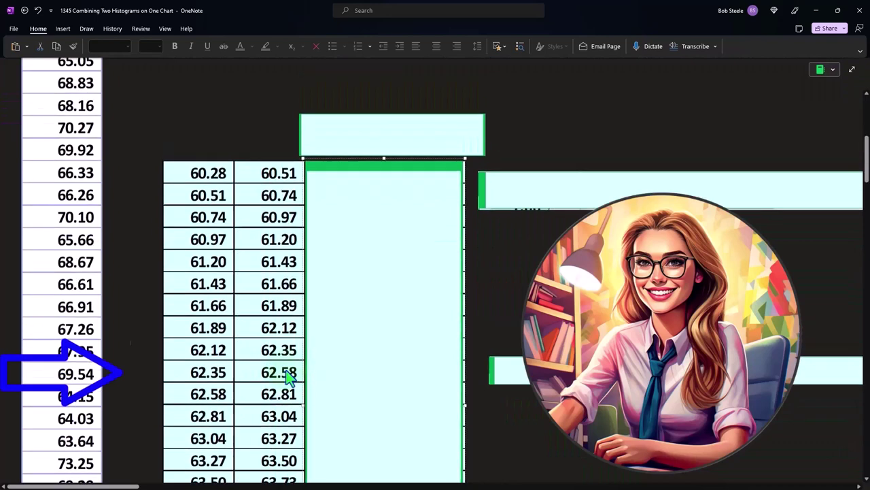
scroll(286, 376, "up", 3)
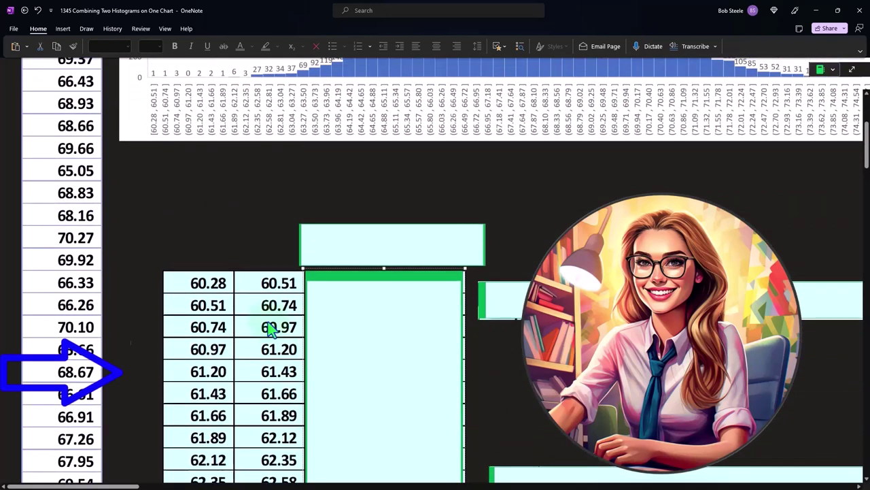
Confirm the 0.23 bin width by computing 60.51-60.28 in Calculator.
key("XF86Calculator")
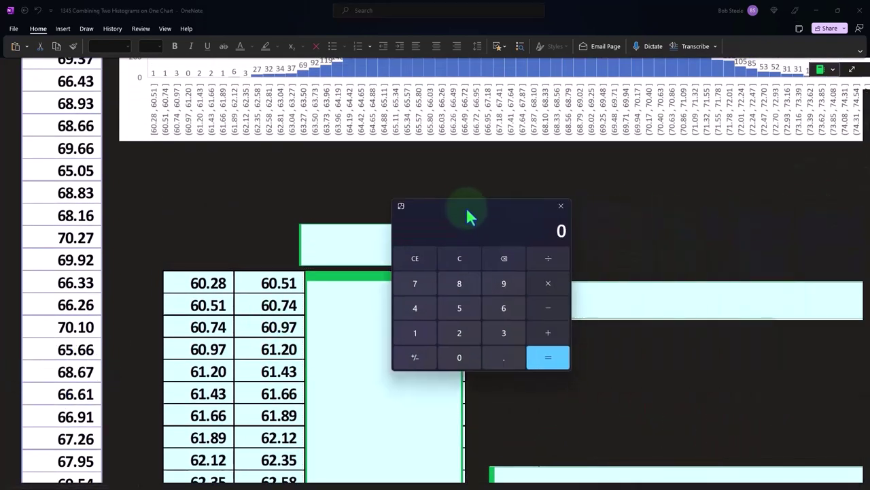
type("60")
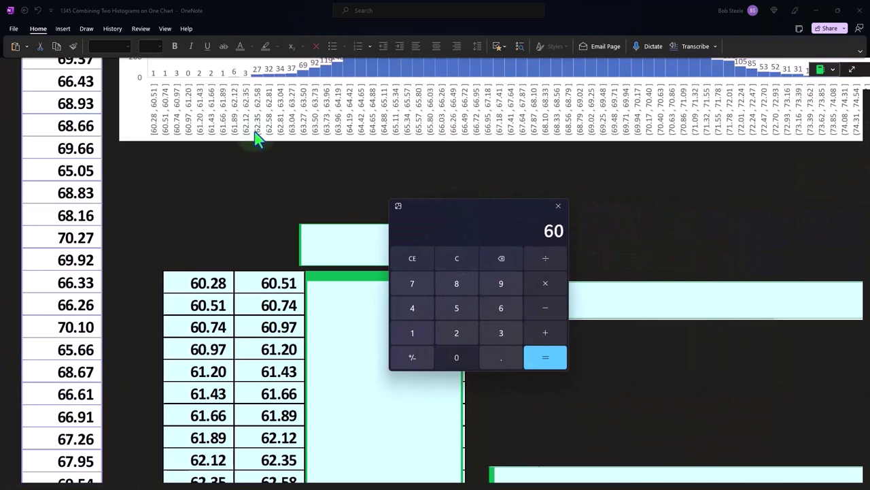
type(".")
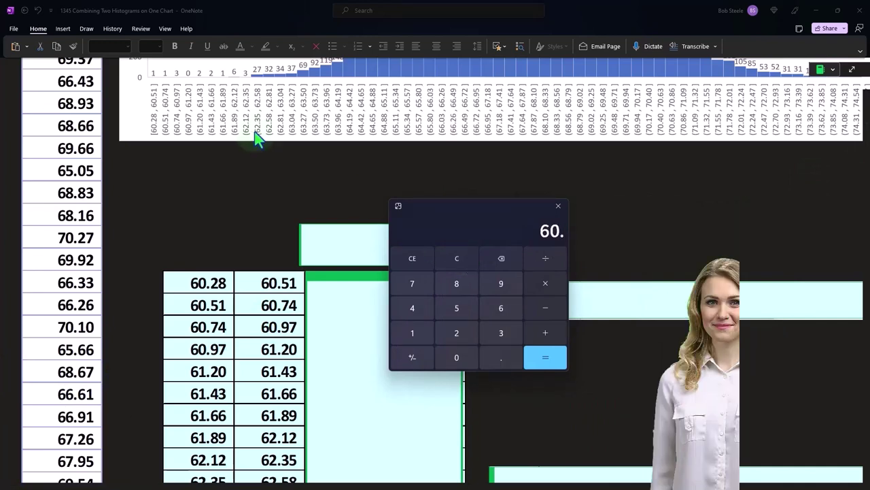
type("51-60.")
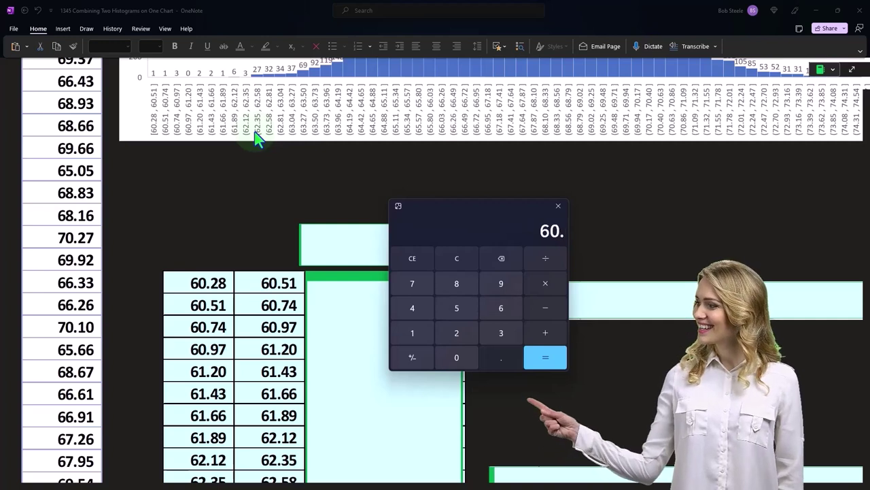
type("28")
key("Return")
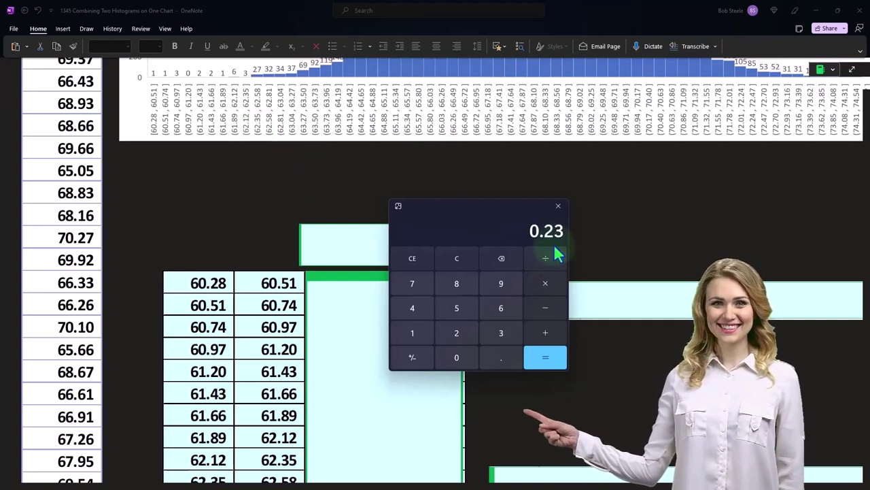
key("alt+F4")
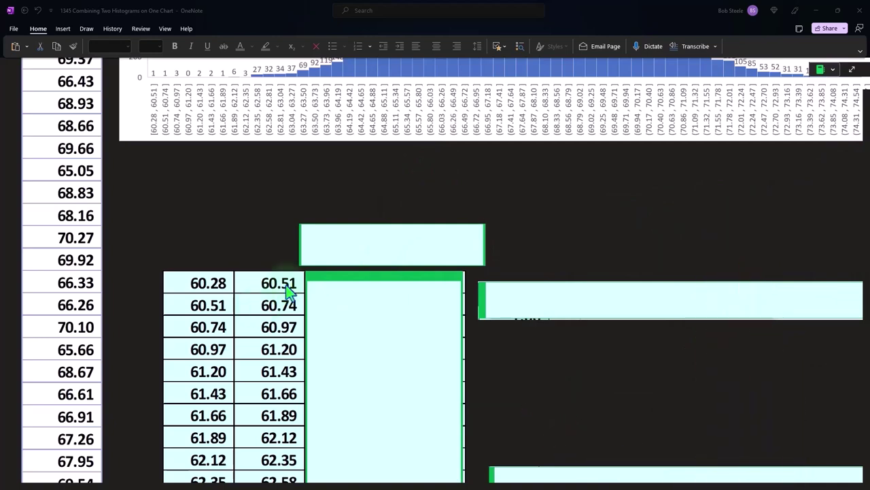
left_click(336, 326)
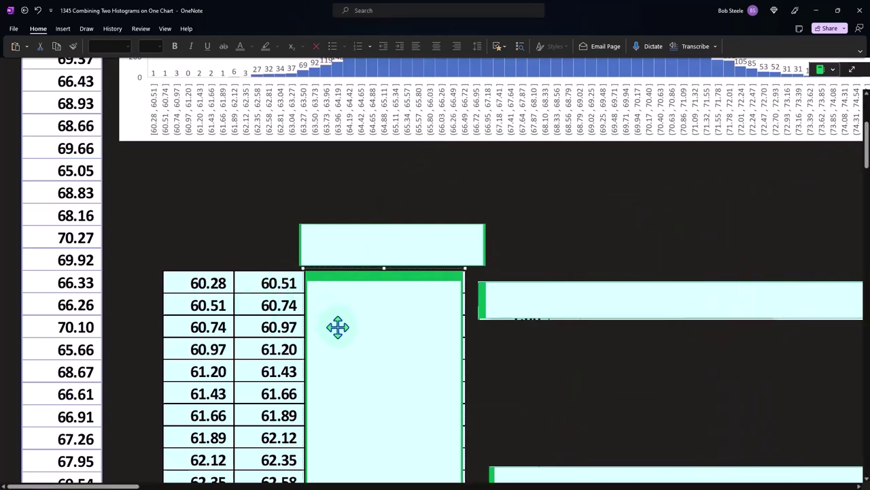
scroll(336, 326, "down", 3)
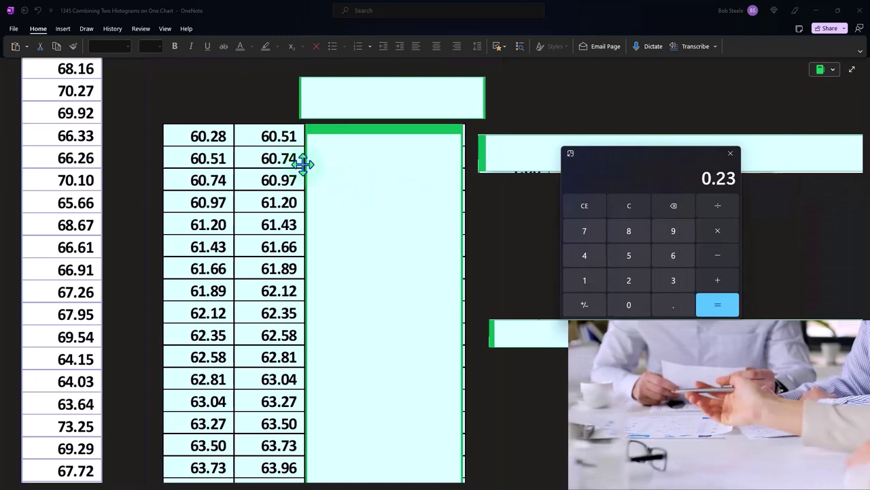
scroll(303, 164, "down", 2)
scroll(304, 164, "down", 2)
scroll(303, 164, "down", 1)
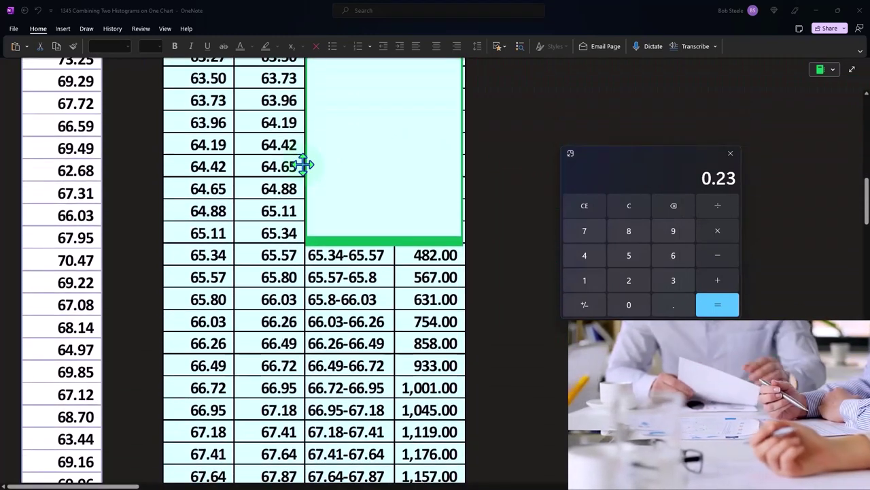
scroll(303, 164, "down", 3)
scroll(303, 164, "down", 3)
scroll(303, 164, "down", 3)
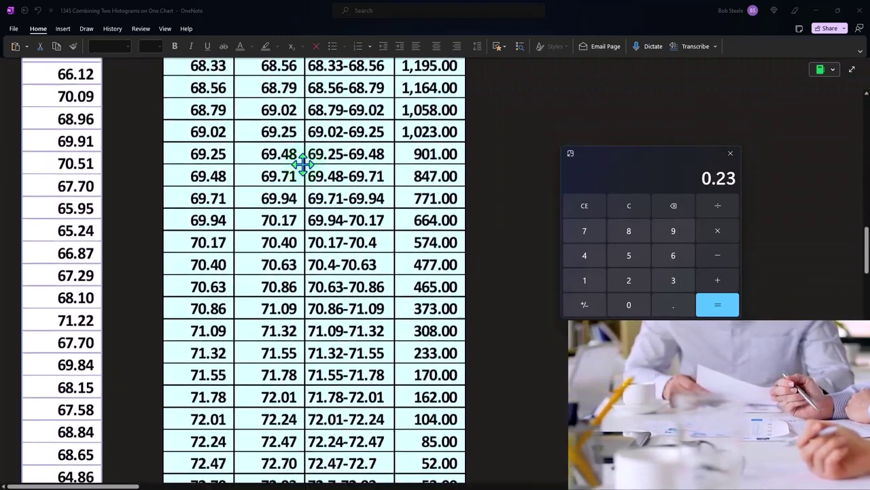
scroll(303, 164, "down", 4)
scroll(303, 164, "down", 2)
scroll(316, 195, "up", 5)
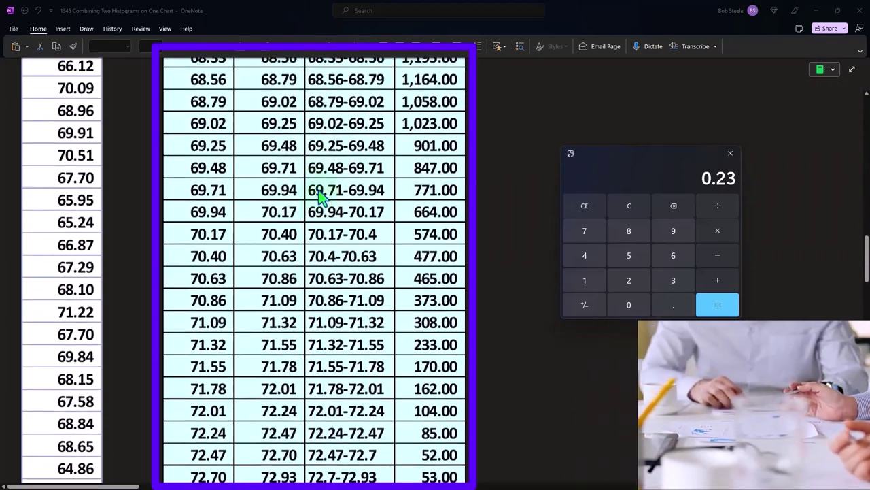
scroll(322, 198, "up", 7)
scroll(321, 197, "up", 3)
scroll(322, 197, "up", 2)
scroll(322, 197, "up", 2)
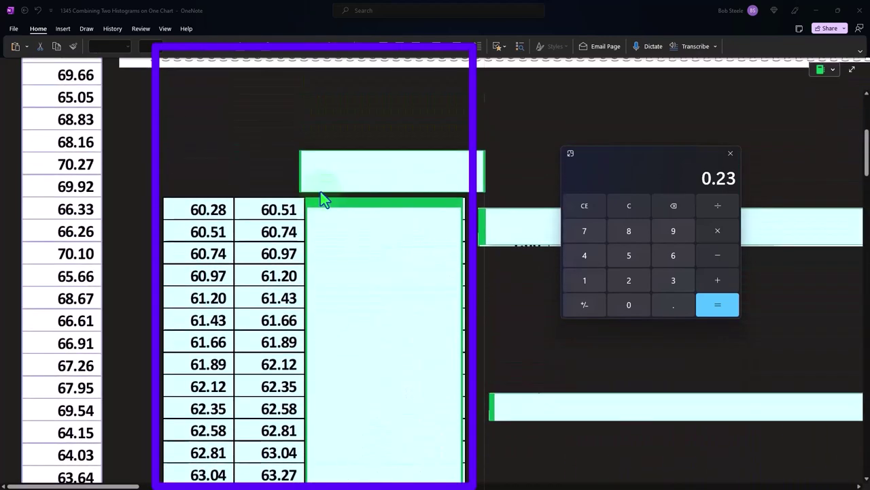
scroll(340, 344, "down", 1)
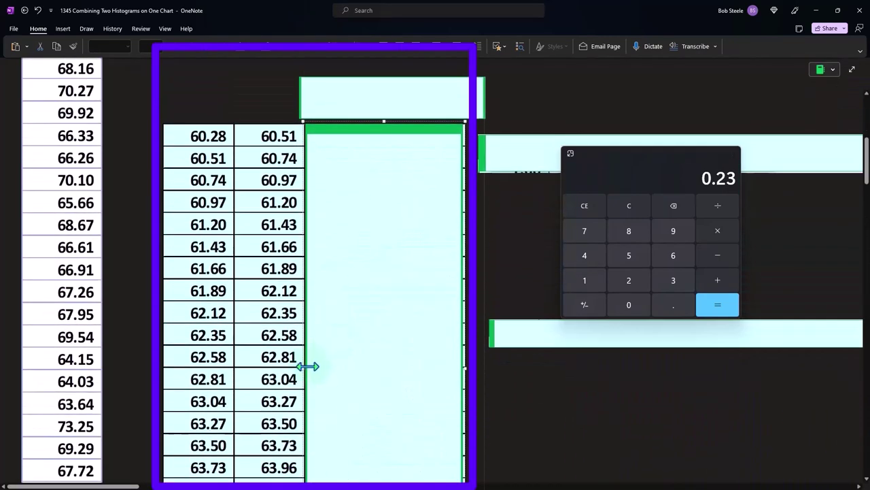
left_click_drag(307, 368, 398, 371)
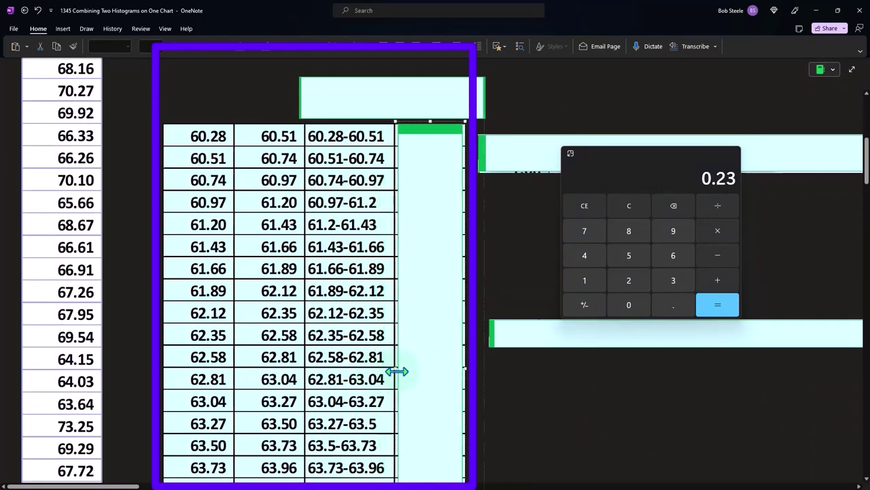
Uncover the =C17&"-"&D17 range formula, the 0.00 first count, and the COUNTIFS formula.
scroll(355, 300, "up", 2)
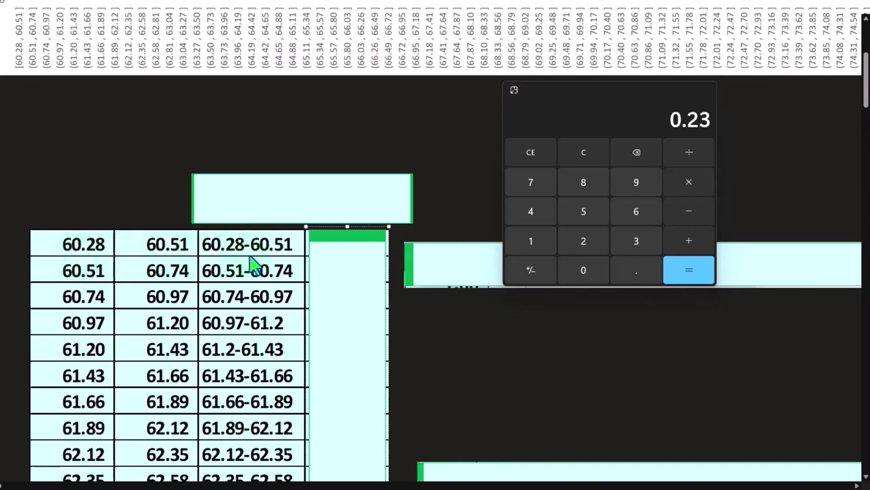
left_click(256, 212)
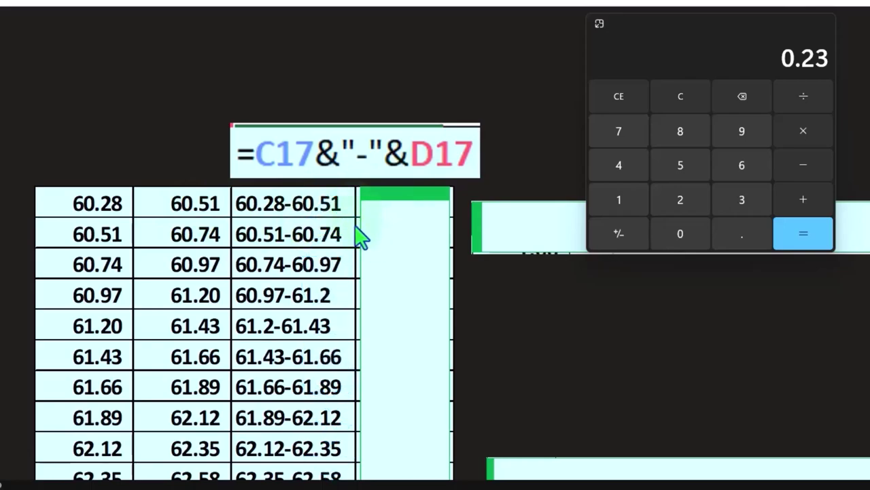
scroll(361, 287, "down", 3)
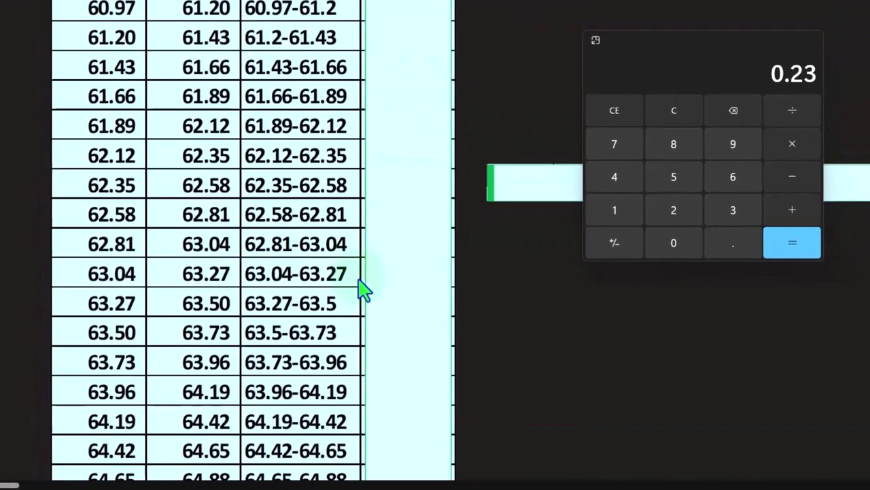
scroll(374, 307, "down", 3)
scroll(388, 326, "down", 2)
scroll(398, 333, "up", 2)
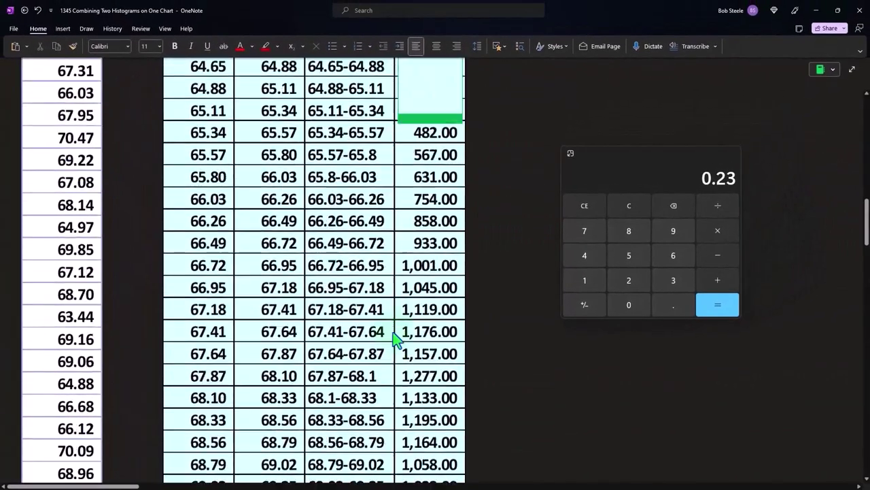
scroll(398, 334, "up", 4)
scroll(397, 336, "up", 2)
scroll(397, 338, "up", 2)
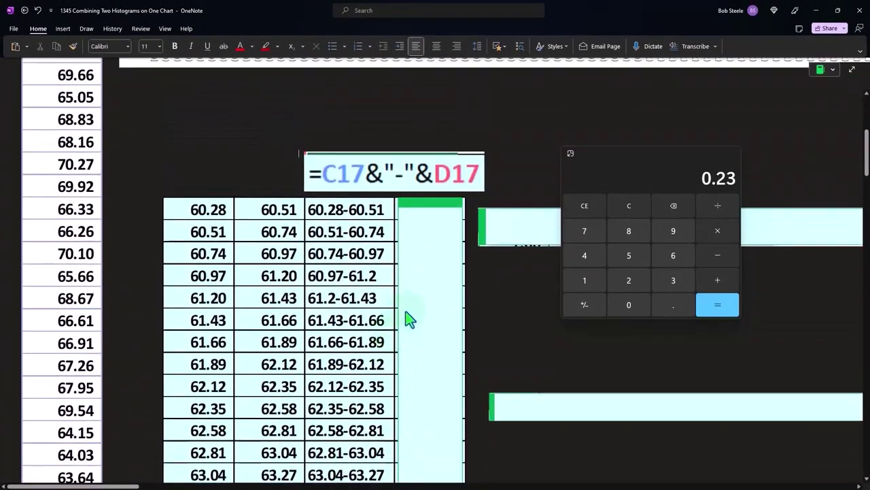
left_click(433, 264)
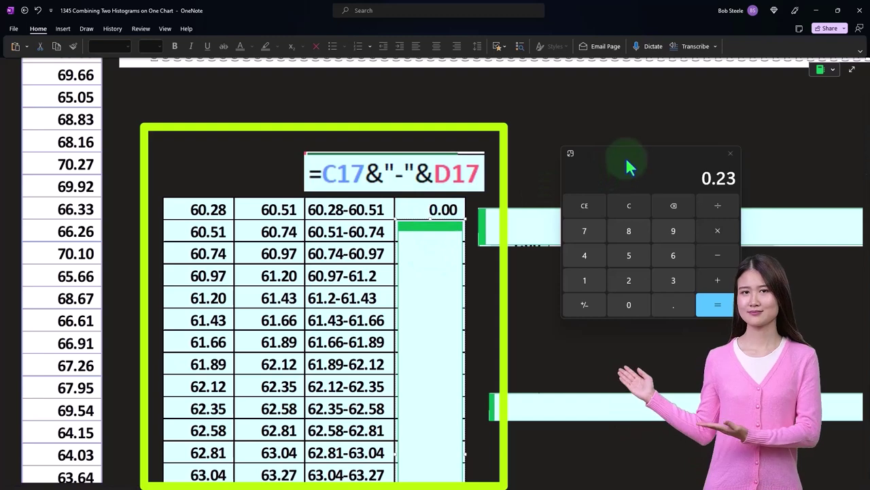
left_click(656, 232)
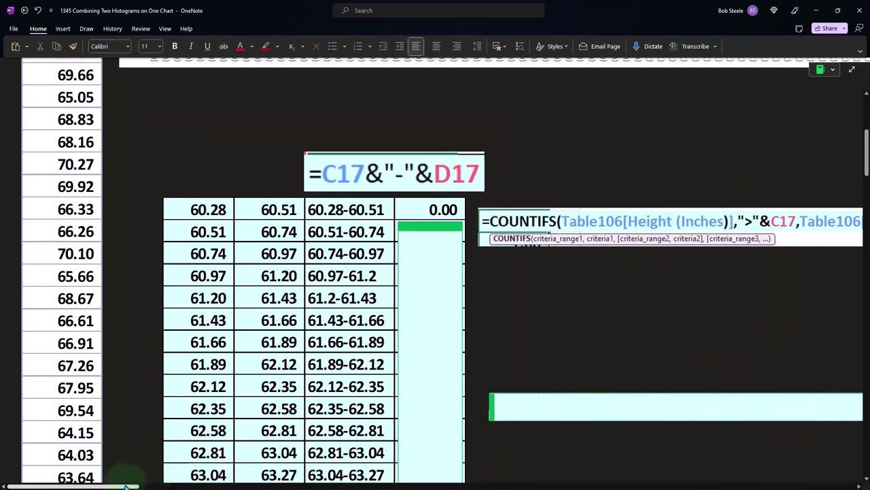
left_click_drag(124, 486, 166, 485)
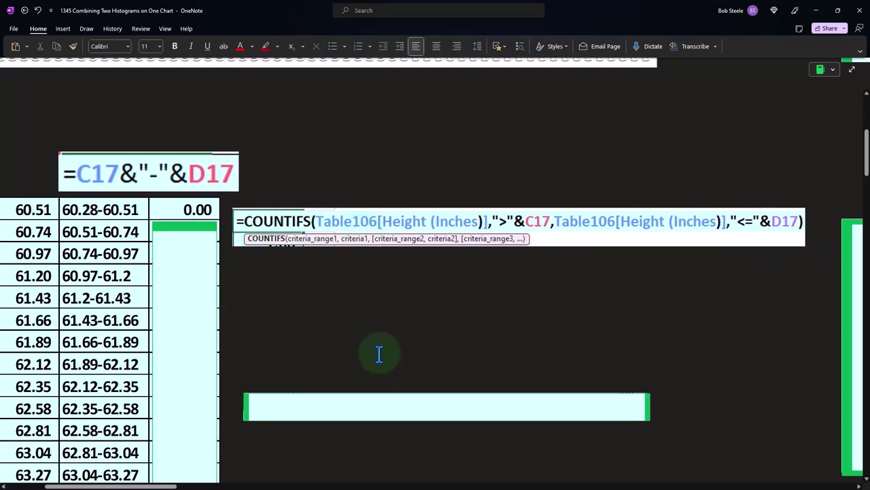
scroll(79, 312, "left", 5)
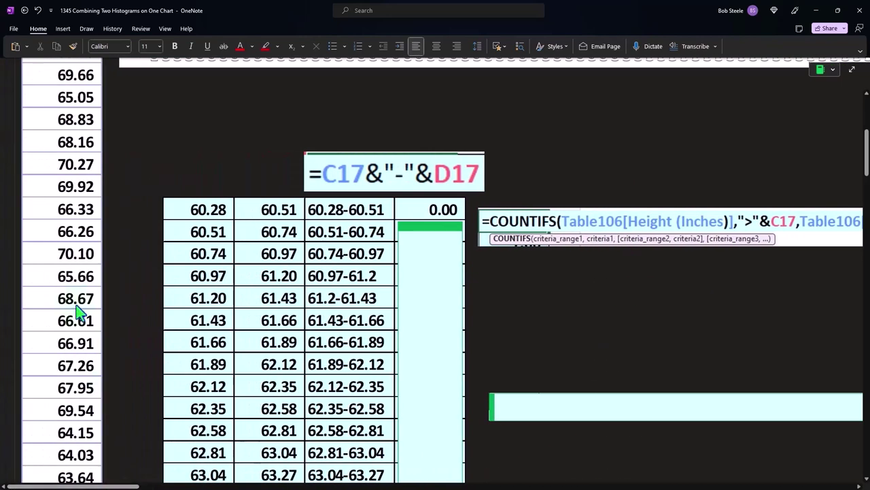
left_click_drag(139, 486, 170, 485)
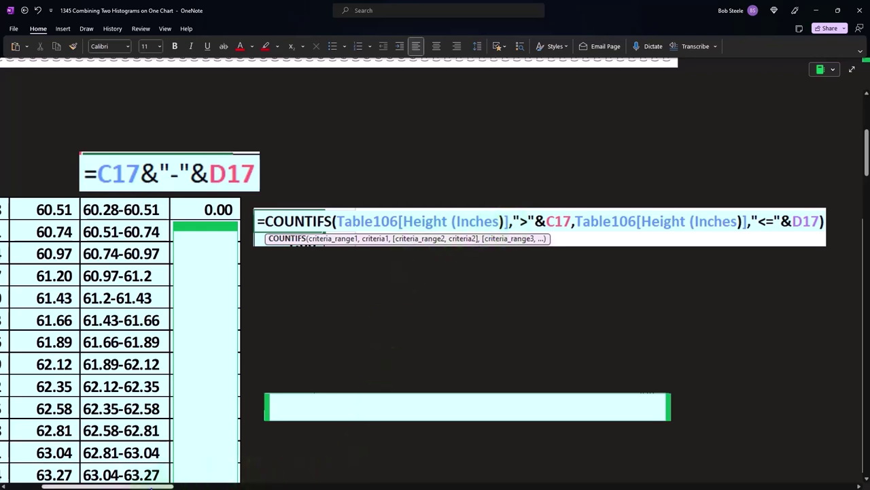
scroll(340, 466, "left", 3)
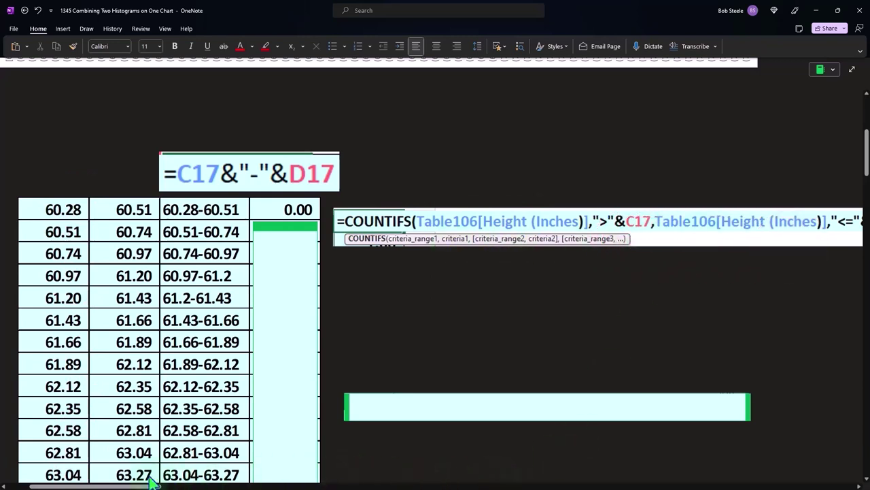
left_click_drag(146, 487, 126, 486)
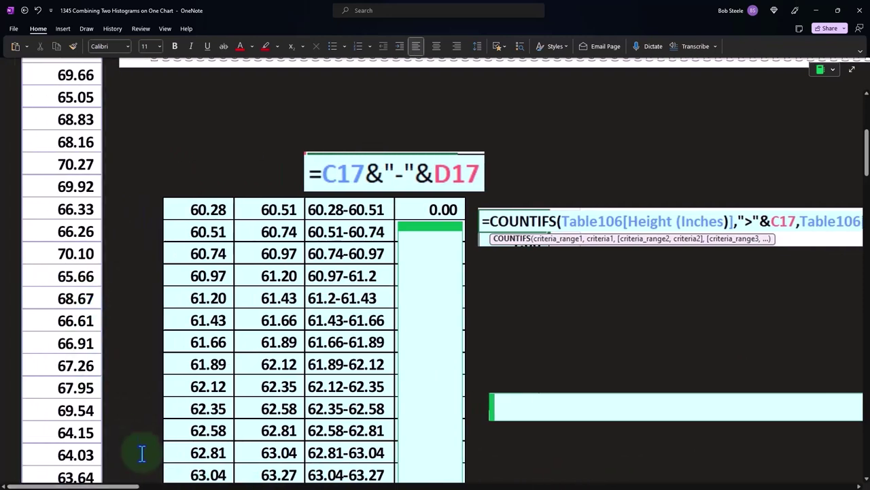
mouse_move(3, 51)
left_mouse_down()
mouse_move(119, 374)
mouse_move(119, 51)
left_mouse_up()
left_click_drag(133, 486, 162, 486)
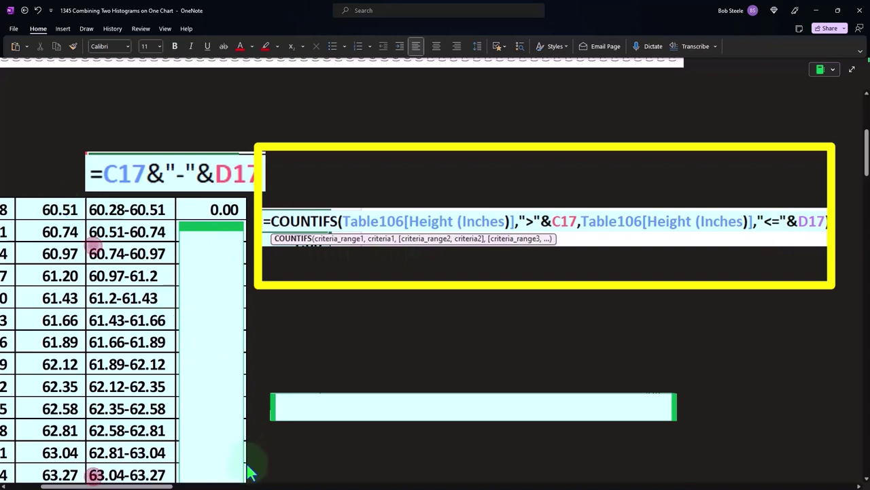
left_click_drag(123, 485, 87, 485)
scroll(182, 438, "left", 2)
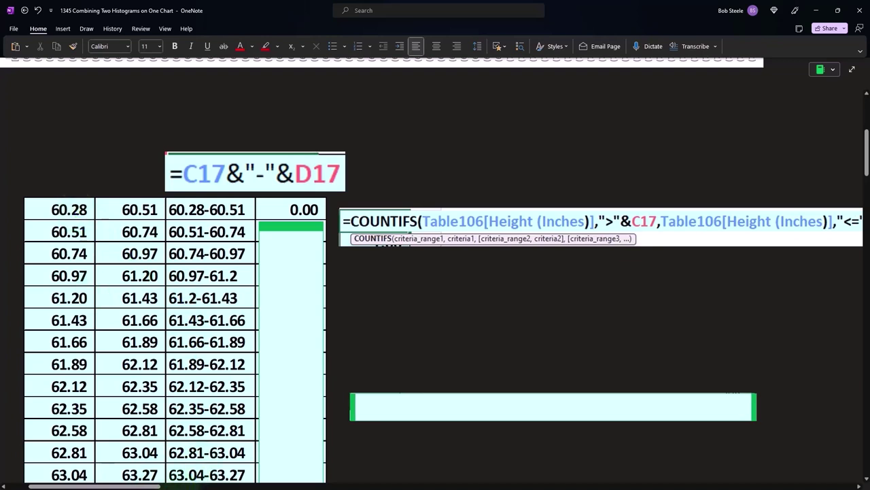
scroll(59, 286, "left", 3)
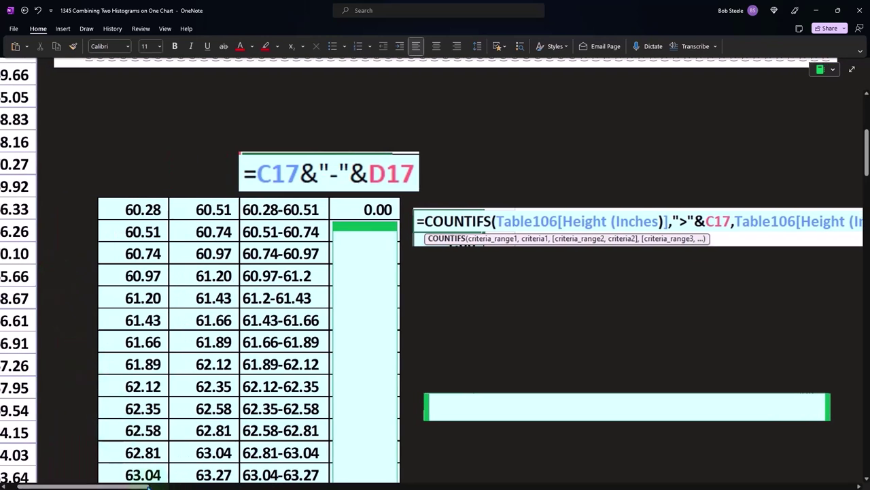
scroll(204, 232, "left", 2)
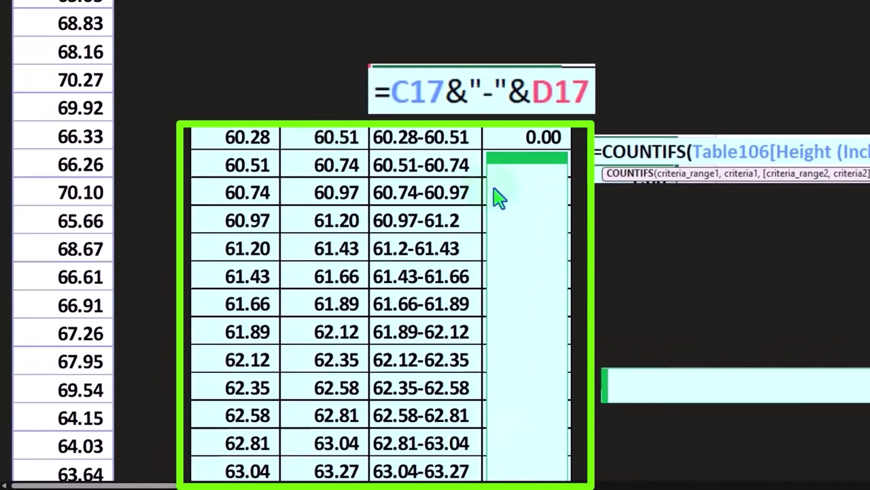
Fill COUNTIFS down the count column (1.00, 3.00, 0.00 … 27.00), copy it, and view the C26 formula.
key("Return")
key("ctrl+c")
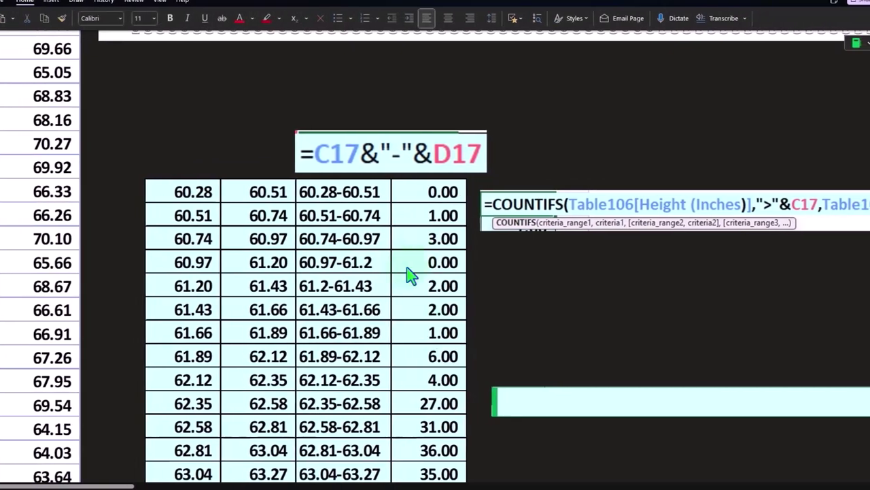
double_click(551, 412)
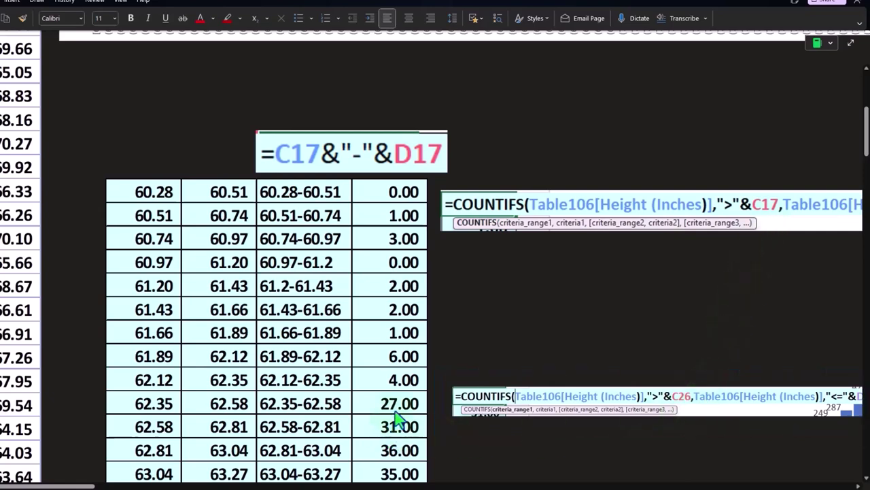
scroll(397, 420, "up", 5)
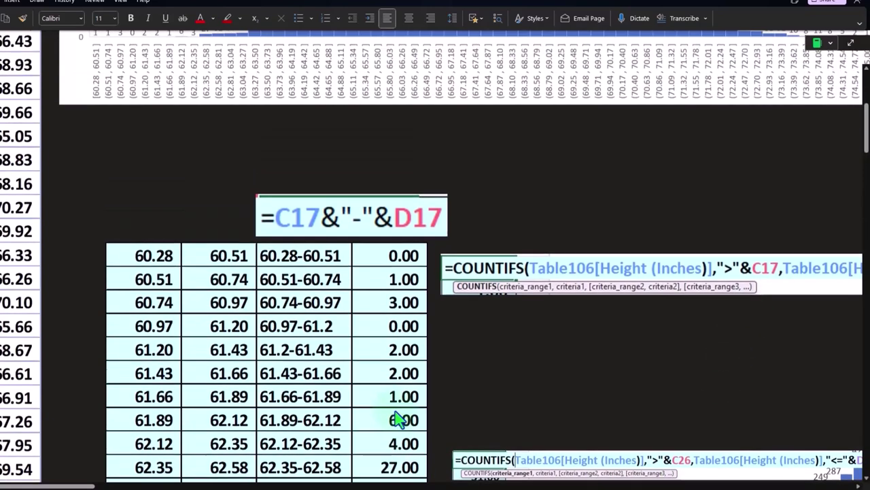
scroll(447, 217, "up", 3)
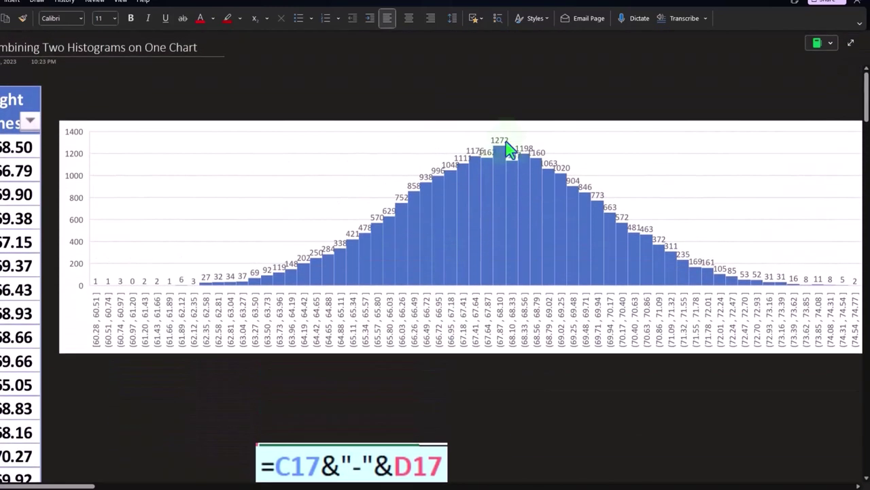
scroll(501, 228, "down", 5)
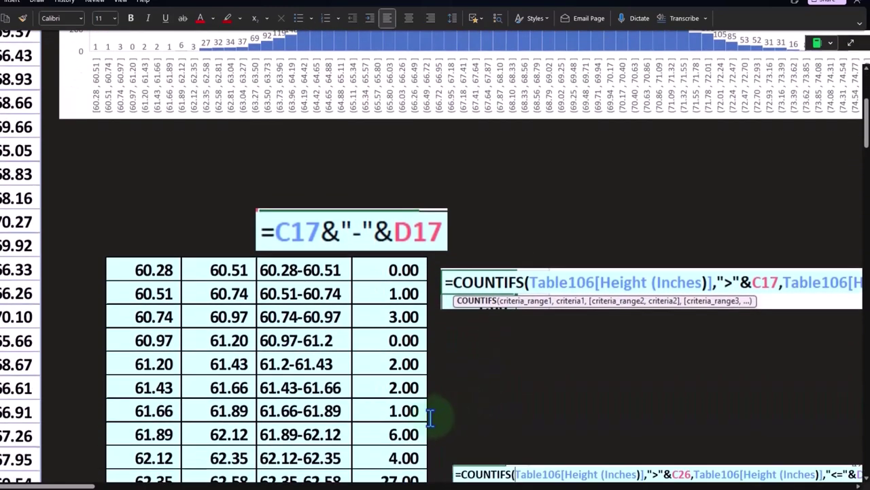
scroll(430, 417, "up", 2)
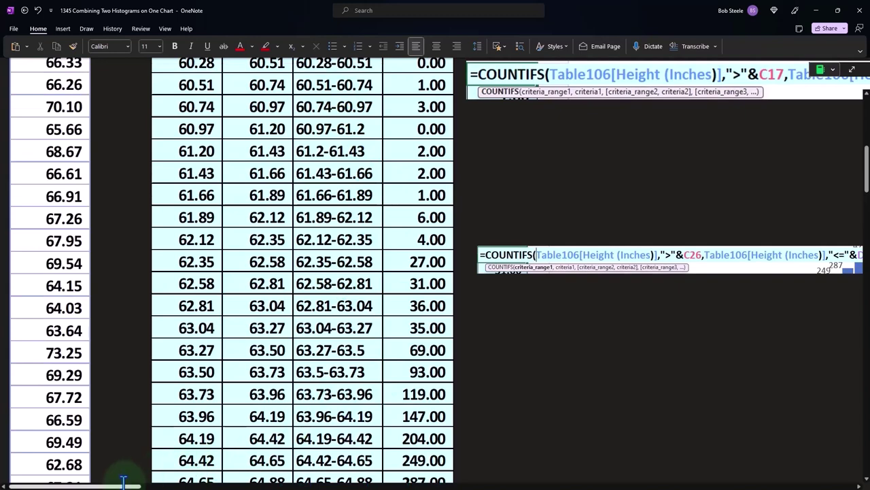
left_click_drag(123, 480, 272, 480)
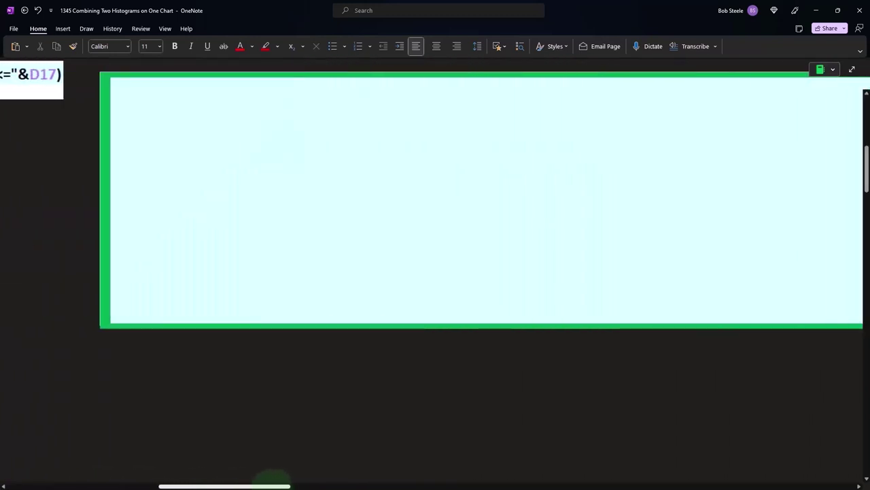
scroll(266, 334, "up", 2)
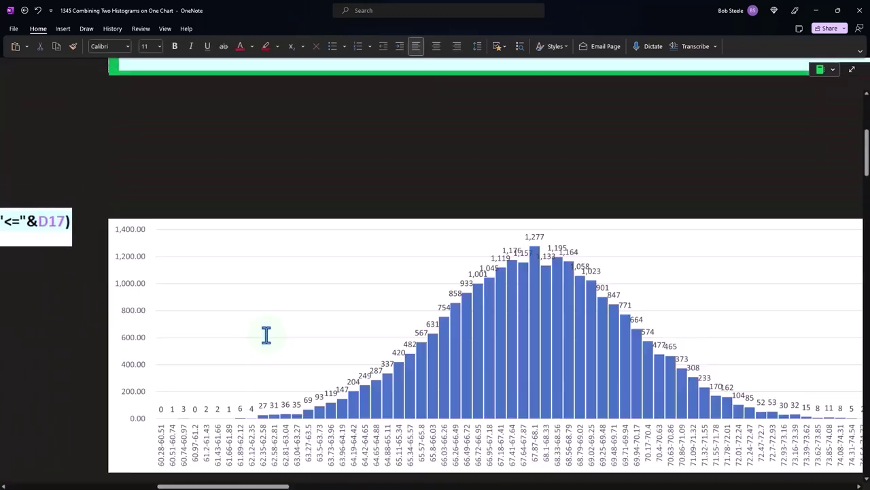
left_click_drag(283, 485, 299, 486)
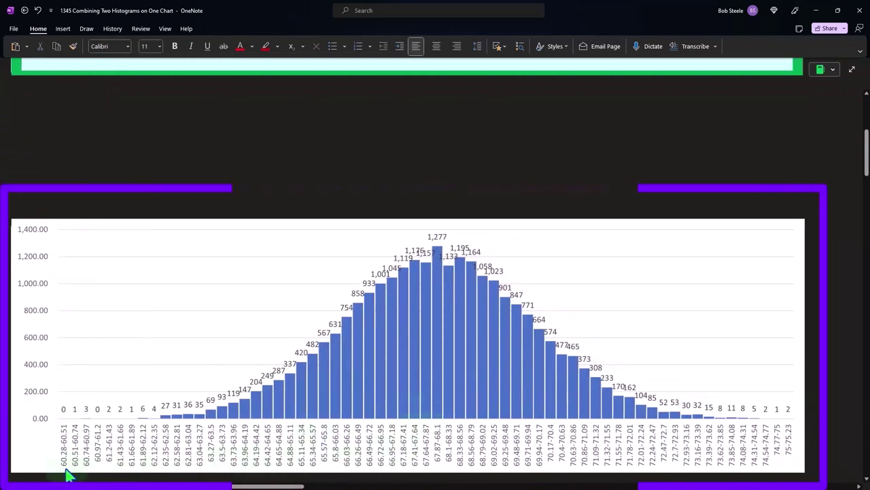
scroll(123, 428, "up", 3)
left_click(202, 210)
scroll(204, 225, "down", 5)
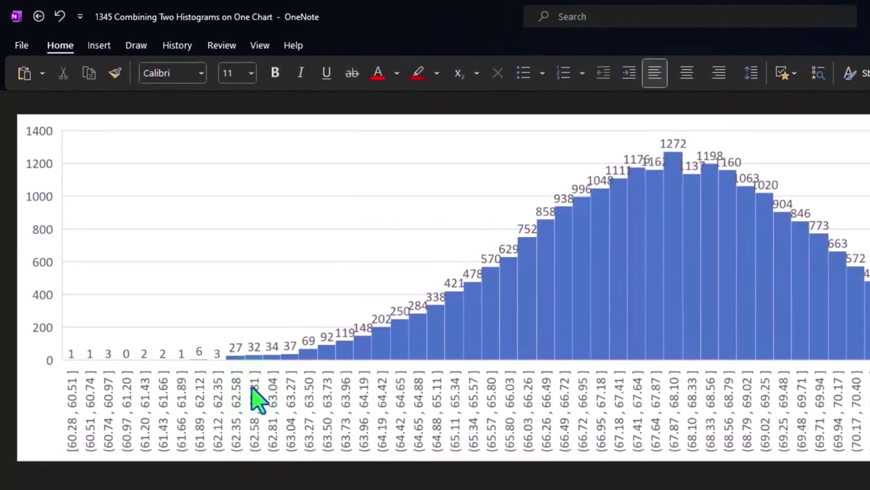
scroll(748, 451, "down", 5)
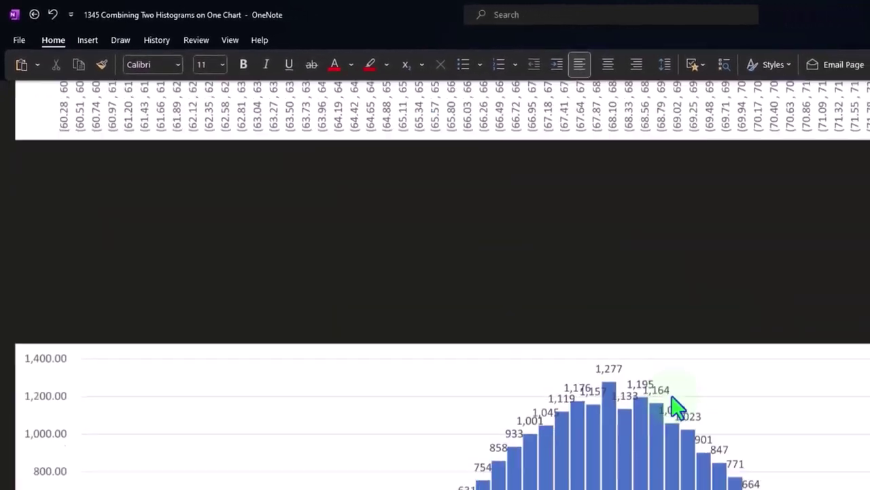
scroll(676, 404, "down", 3)
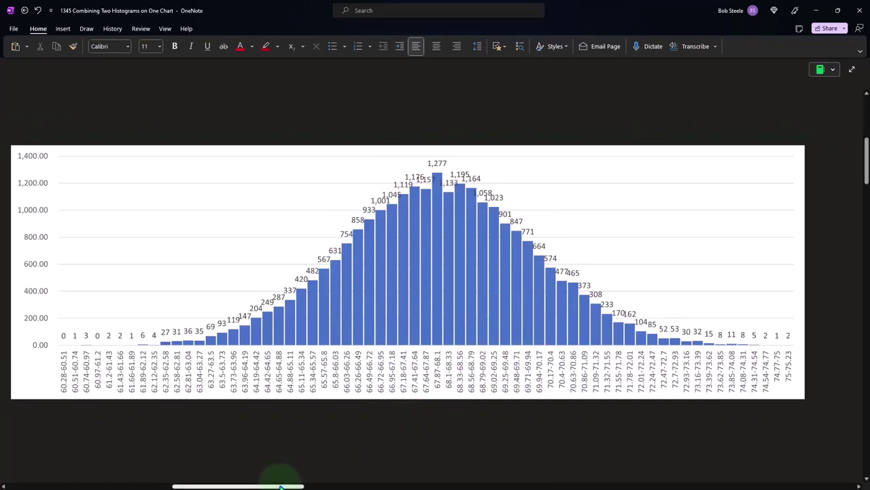
left_click_drag(279, 487, 373, 487)
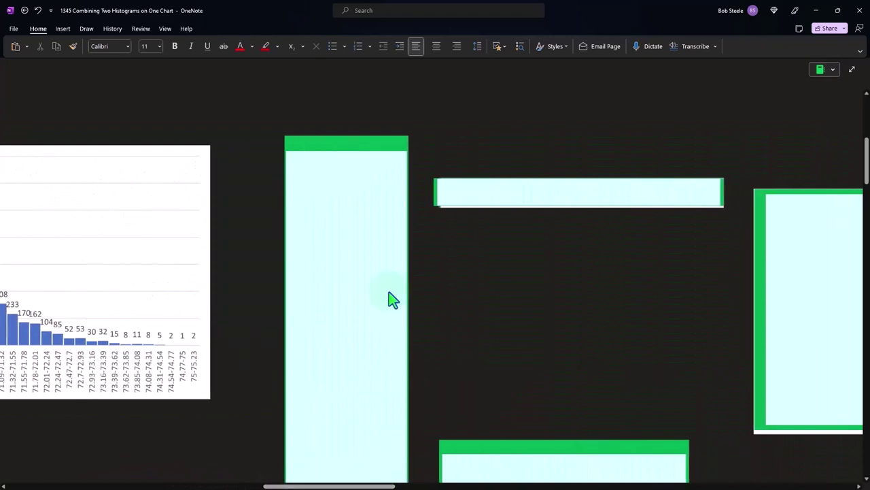
Remove the placeholder to reveal the Height table and its =[@[Height (Inches)]]*0.95 formula.
left_click(393, 300)
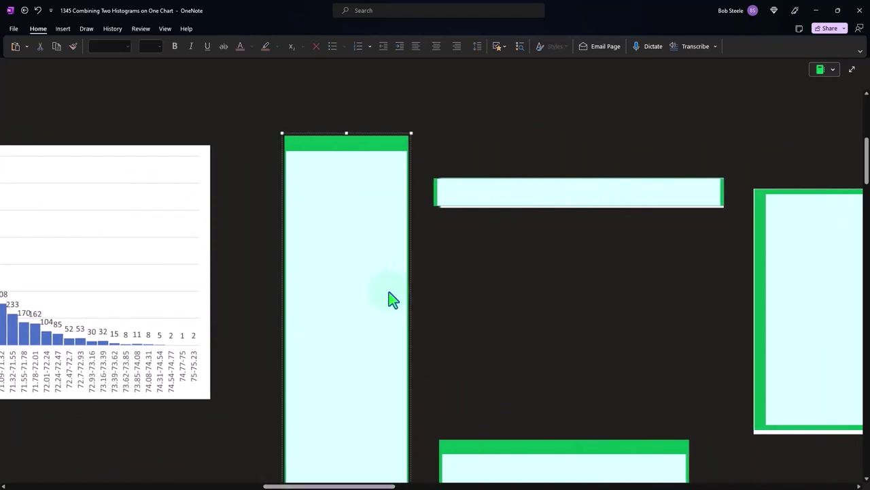
left_click(393, 299)
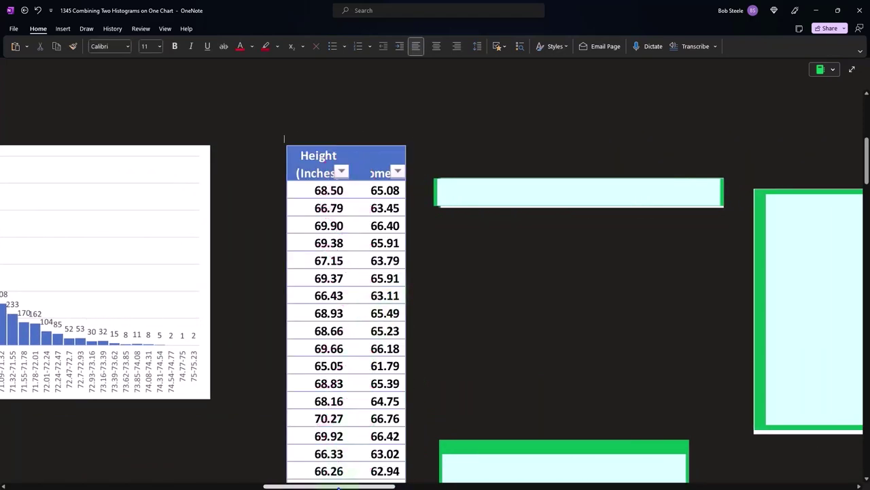
left_click_drag(339, 488, 362, 487)
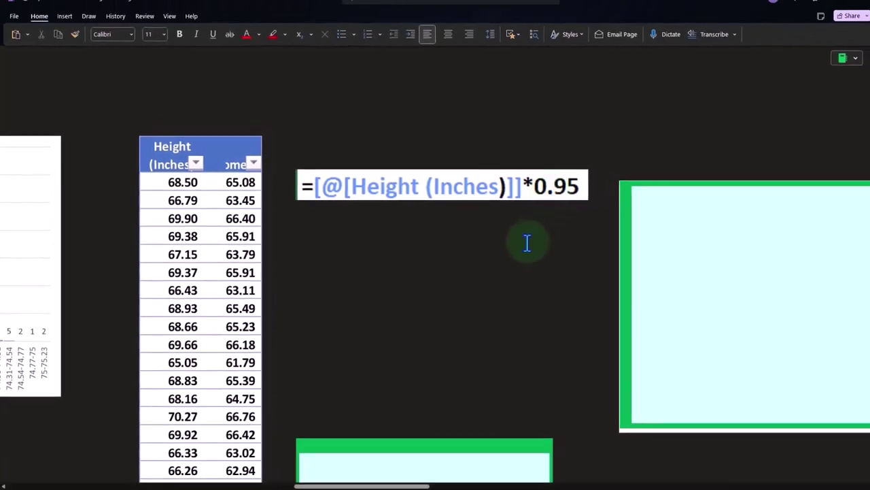
scroll(497, 256, "down", 5)
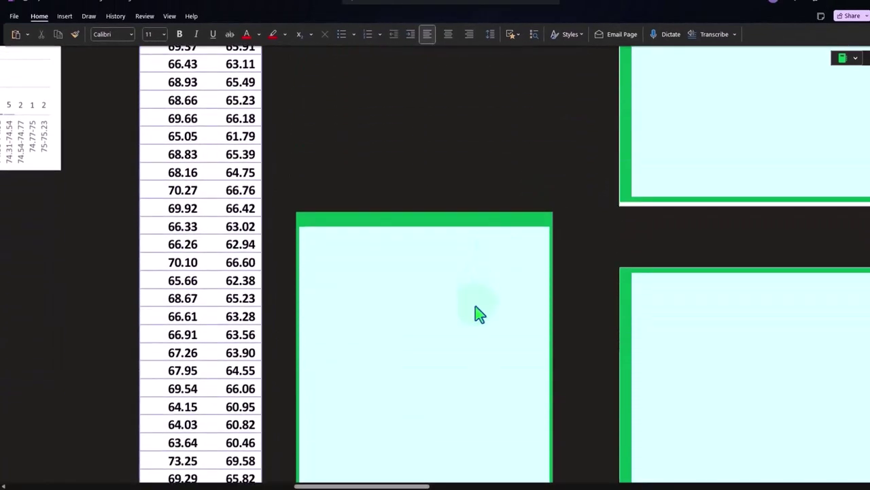
scroll(480, 312, "up", 7)
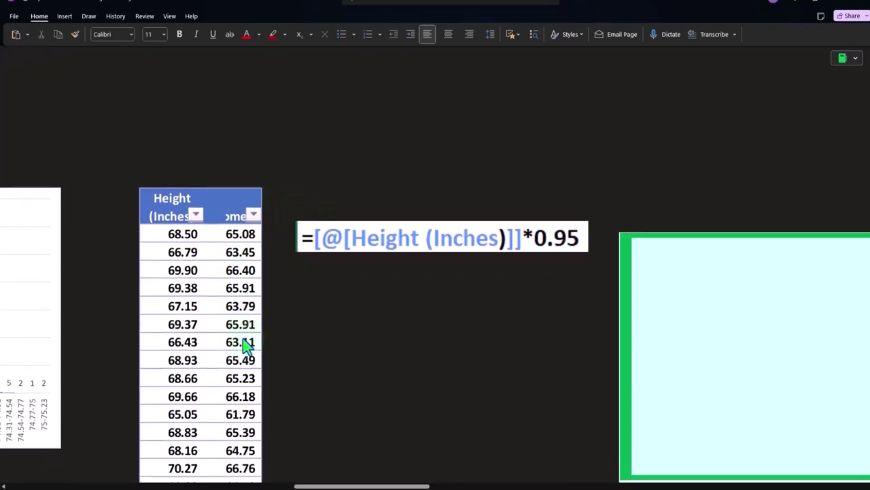
scroll(244, 344, "down", 4)
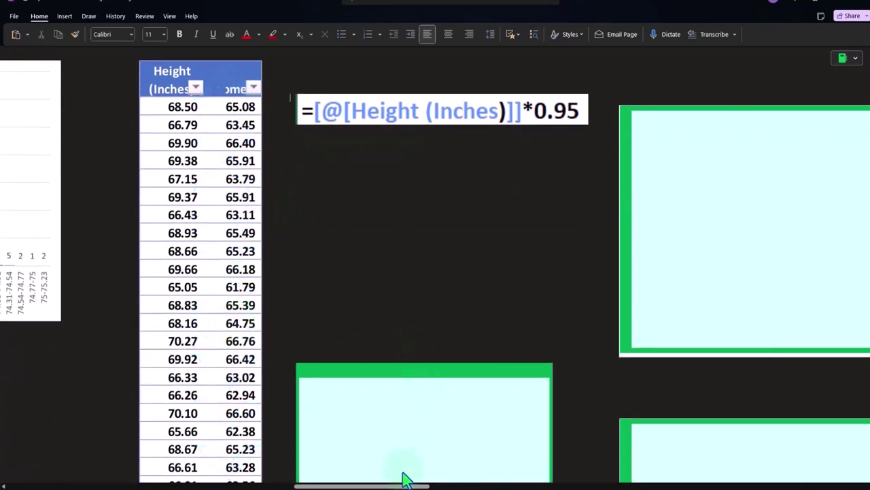
scroll(436, 272, "right", 5)
Reveal the scaled-height histogram peaking at 1299 near 64.39–64.62 and compare it with the men's chart.
left_click(506, 249)
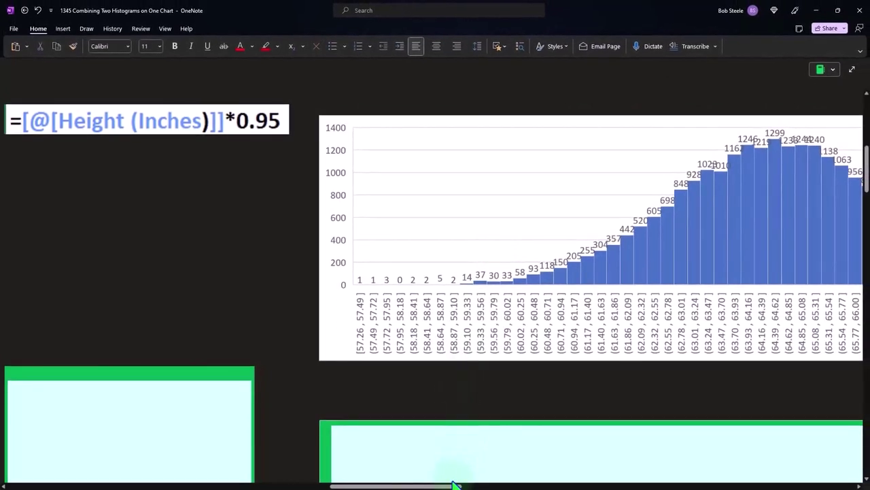
left_click_drag(454, 485, 495, 485)
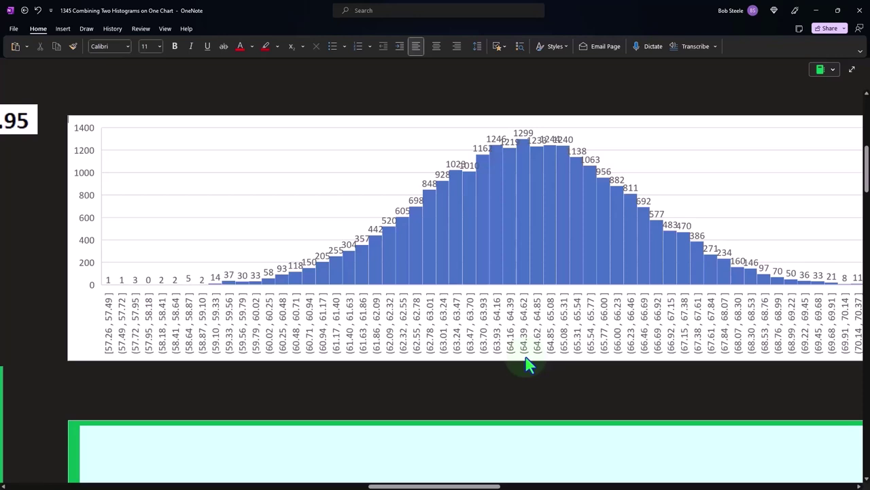
left_click_drag(487, 487, 310, 486)
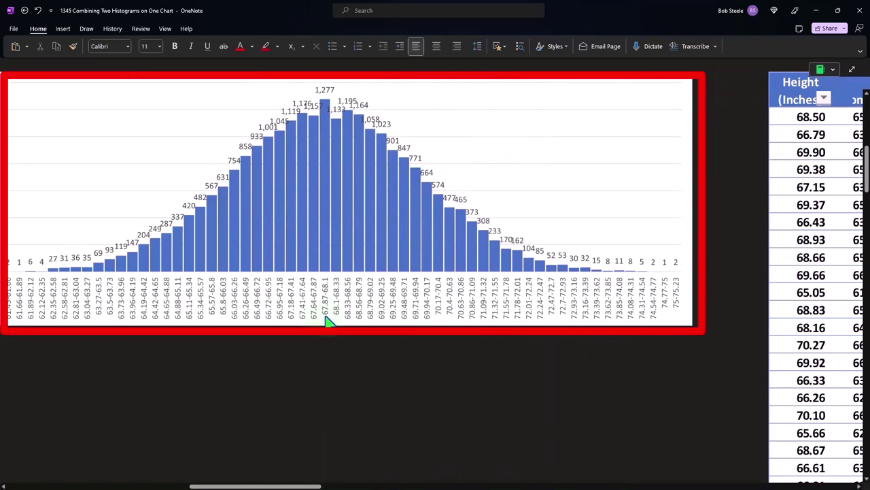
left_click_drag(311, 487, 504, 487)
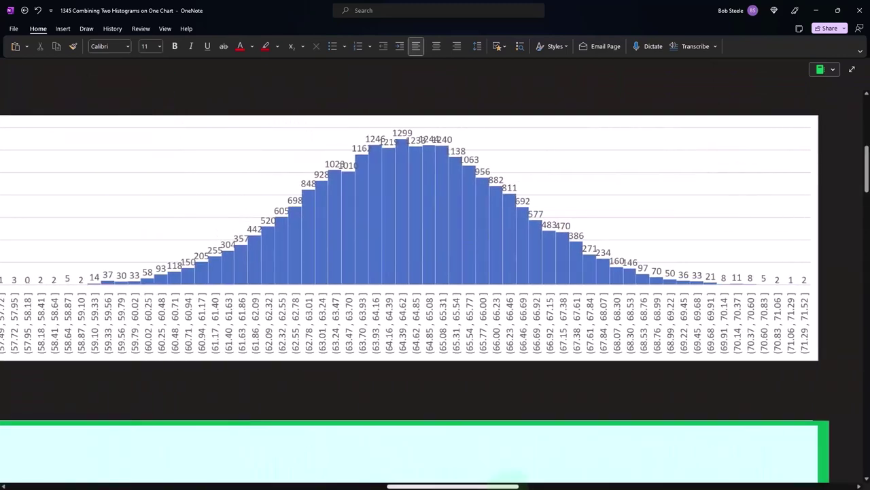
scroll(436, 299, "left", 1)
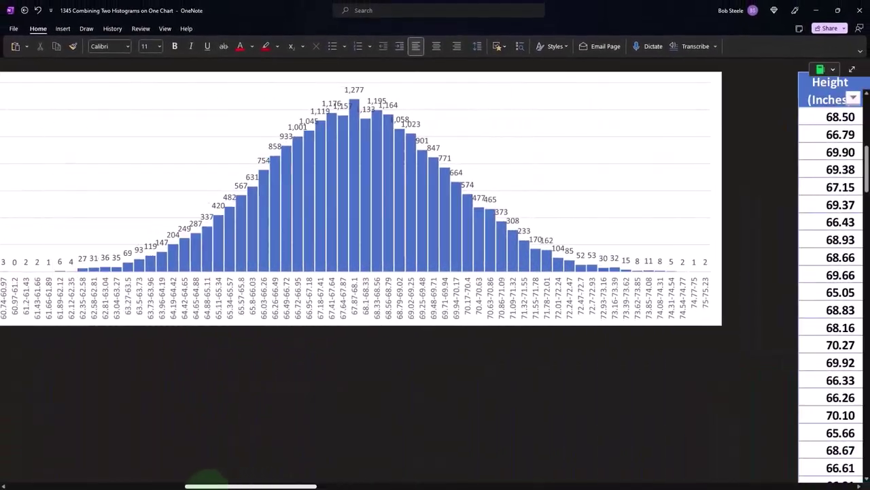
mouse_move(209, 485)
left_mouse_down()
mouse_move(401, 479)
mouse_move(341, 472)
left_mouse_up()
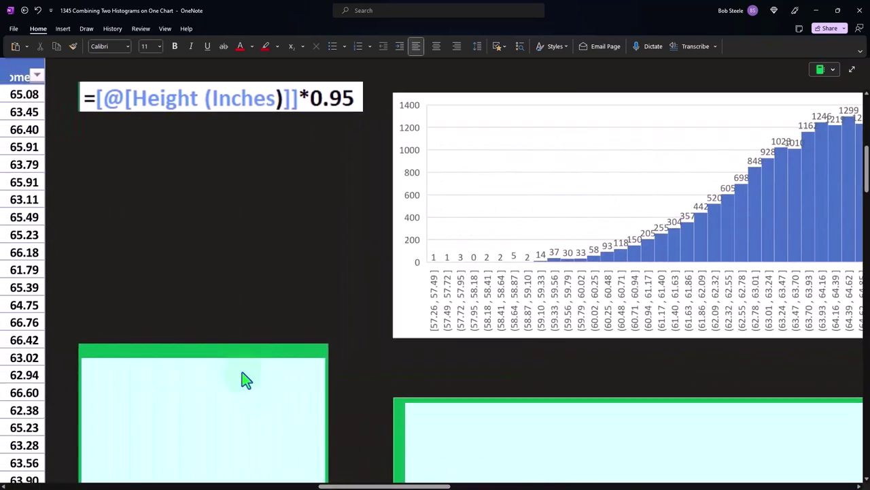
Move the placeholder off the women's frequency table.
scroll(245, 379, "down", 5)
left_click(230, 351)
mouse_move(204, 214)
left_mouse_down()
mouse_move(204, 278)
mouse_move(208, 243)
left_mouse_up()
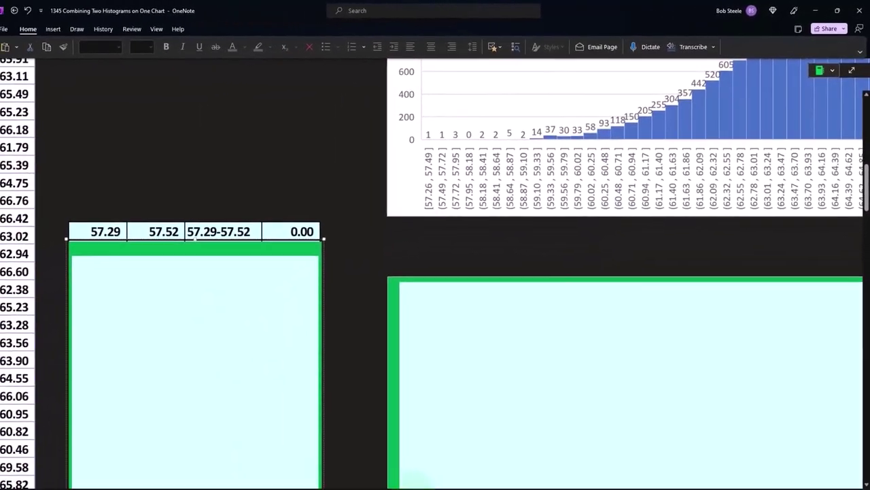
left_click_drag(421, 486, 477, 486)
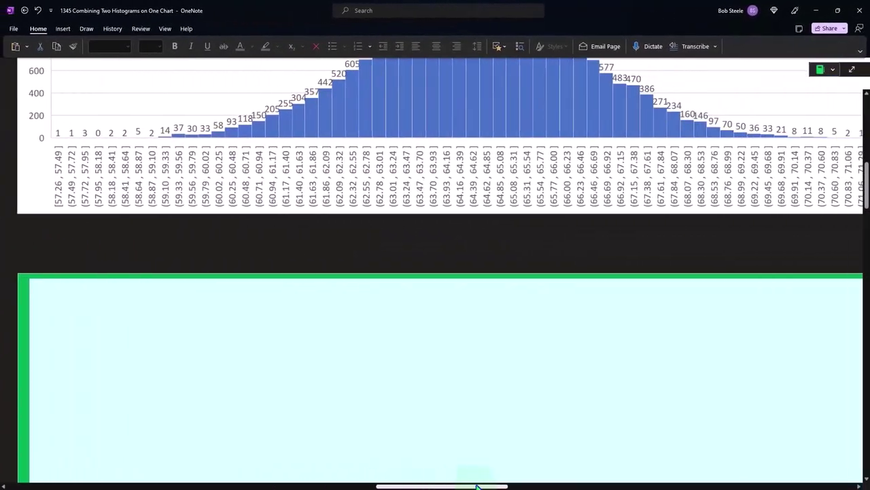
scroll(460, 445, "up", 2)
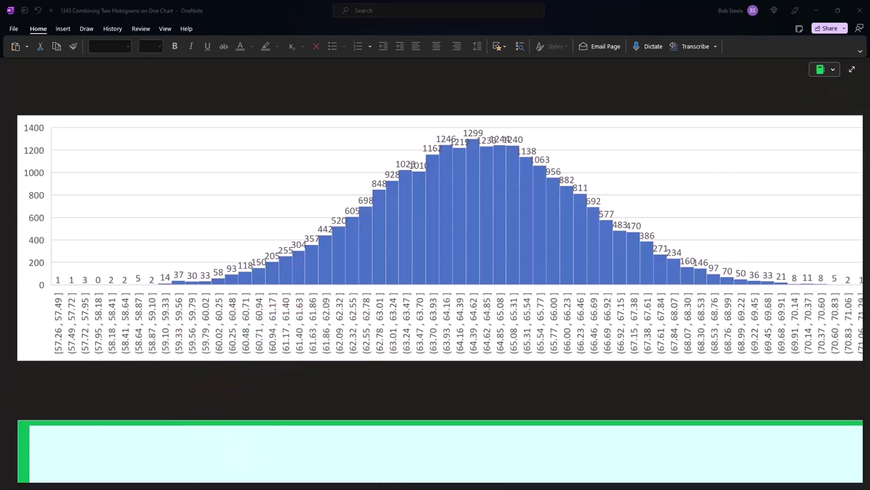
Check the 0.23 bin width in Calculator, then return to the page.
key("alt+Tab")
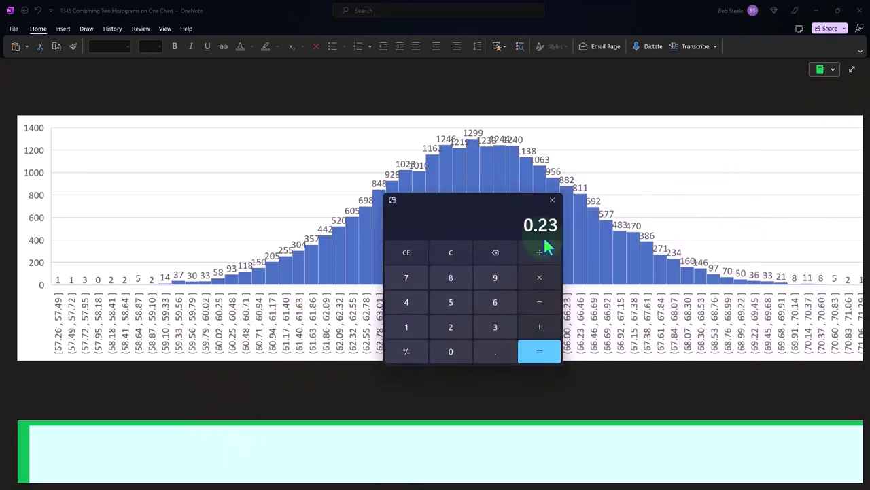
left_click_drag(479, 218, 832, 208)
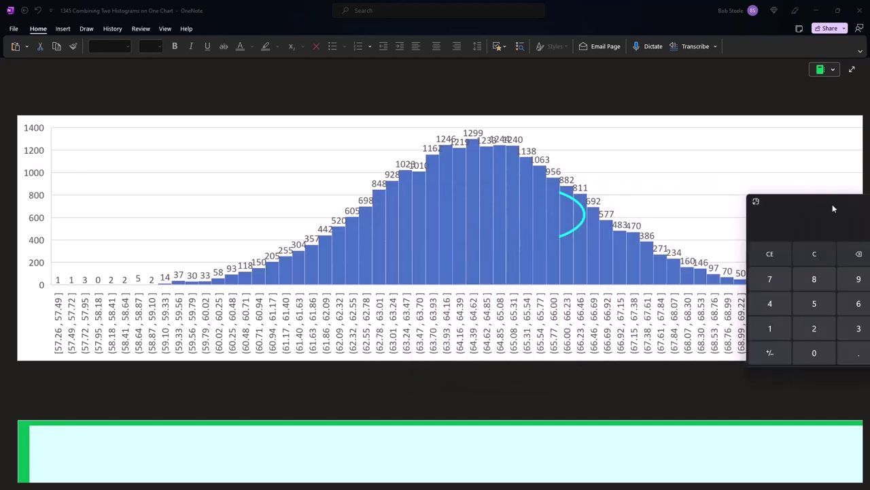
left_click(229, 460)
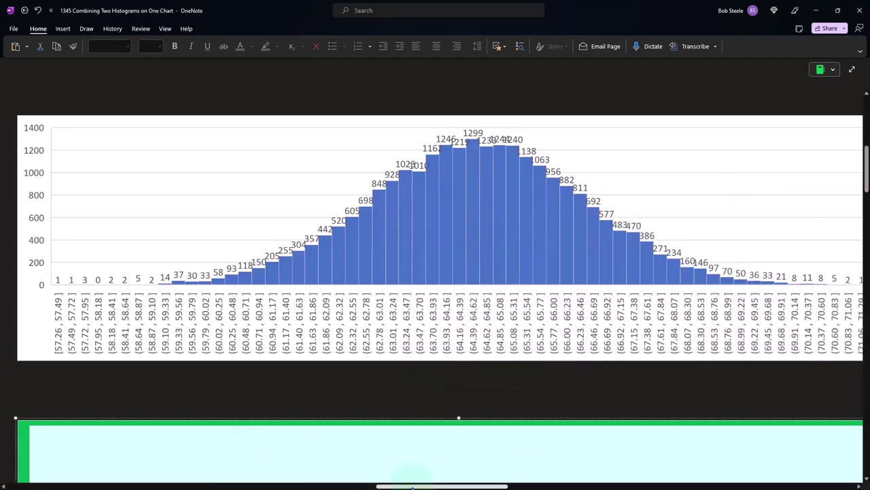
Scroll through the women's bins from 57.29-57.52 to 62.35-62.58, with counts rising to 609.00.
left_click_drag(412, 486, 258, 486)
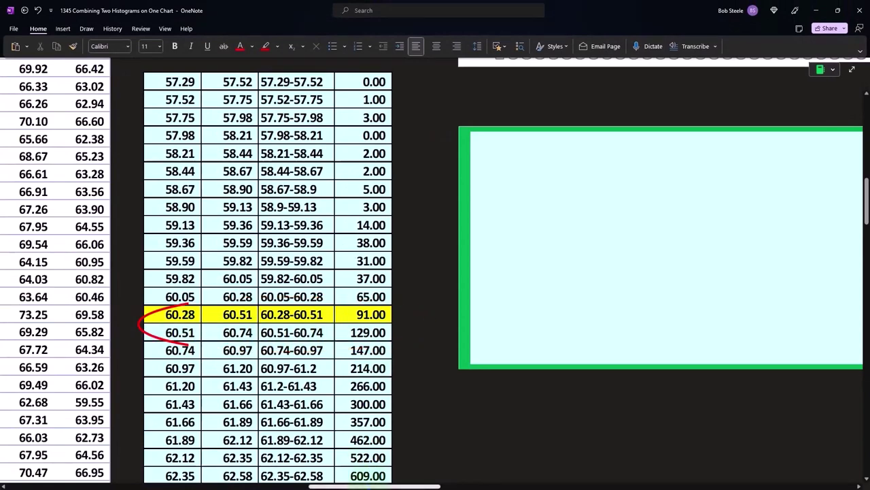
left_click_drag(364, 486, 187, 484)
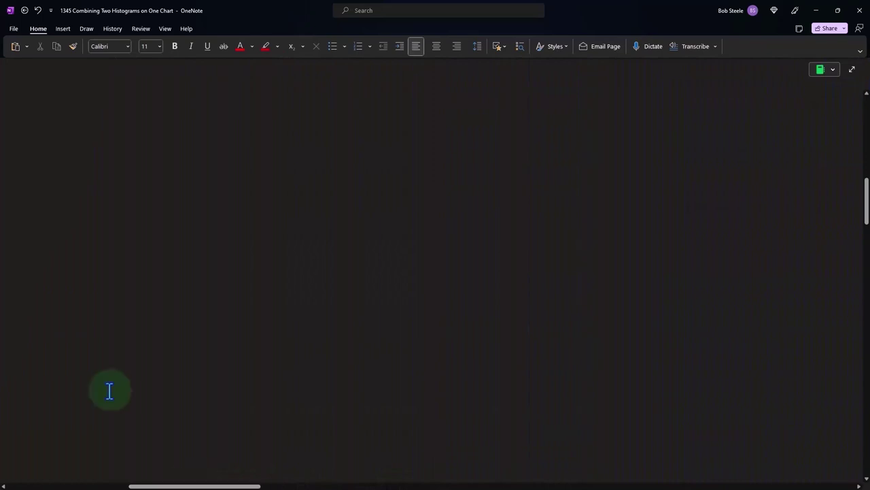
scroll(109, 391, "up", 10)
left_click_drag(204, 486, 99, 464)
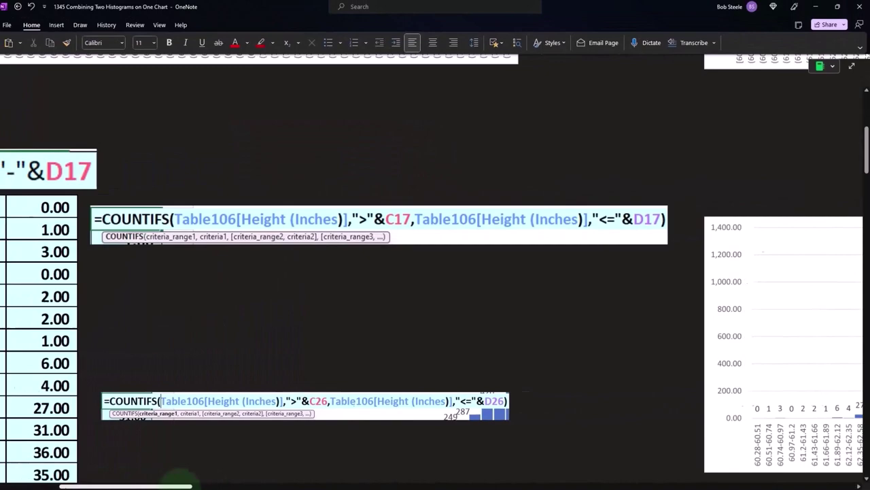
mouse_move(182, 486)
left_mouse_down()
mouse_move(345, 485)
mouse_move(399, 474)
left_mouse_up()
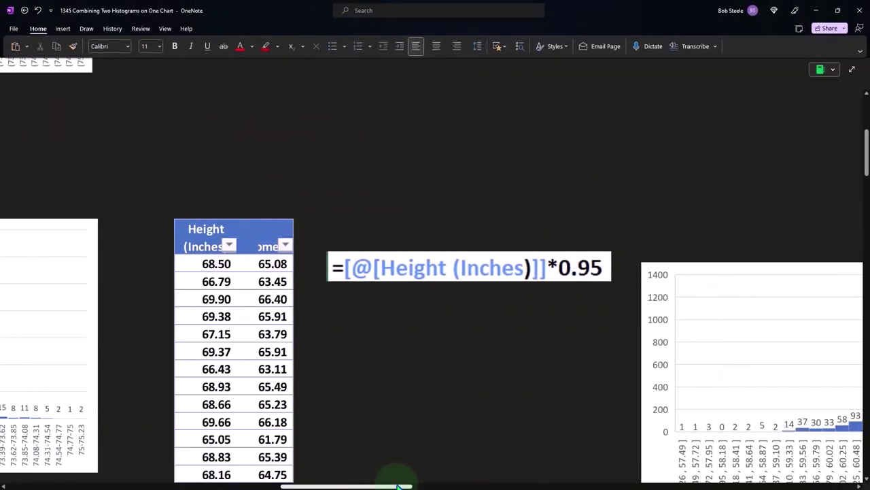
scroll(272, 421, "down", 3)
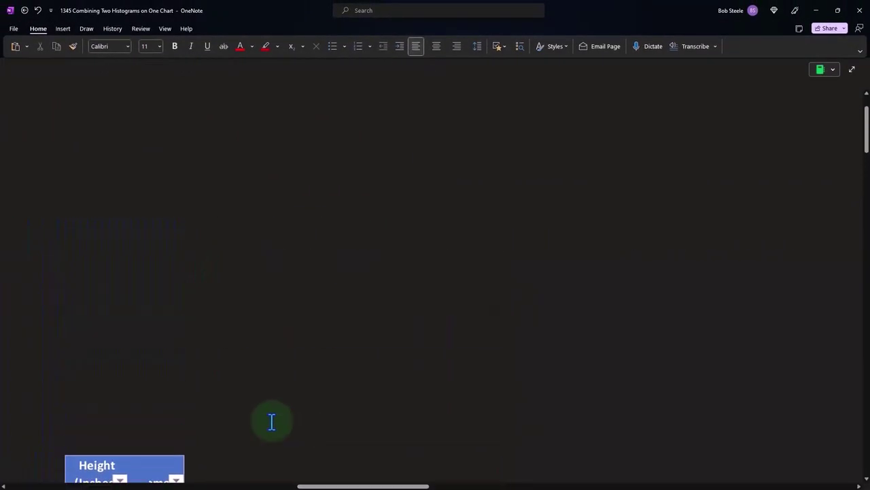
scroll(315, 462, "down", 5)
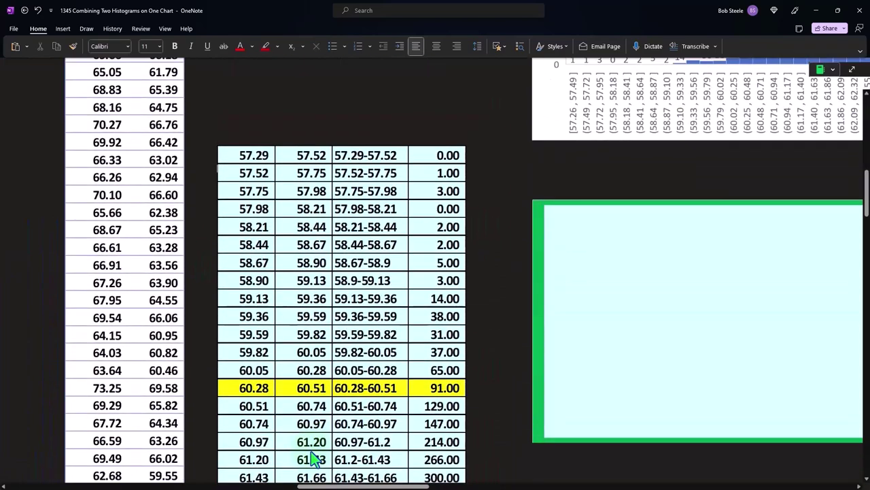
scroll(282, 324, "down", 1)
scroll(259, 337, "down", 3)
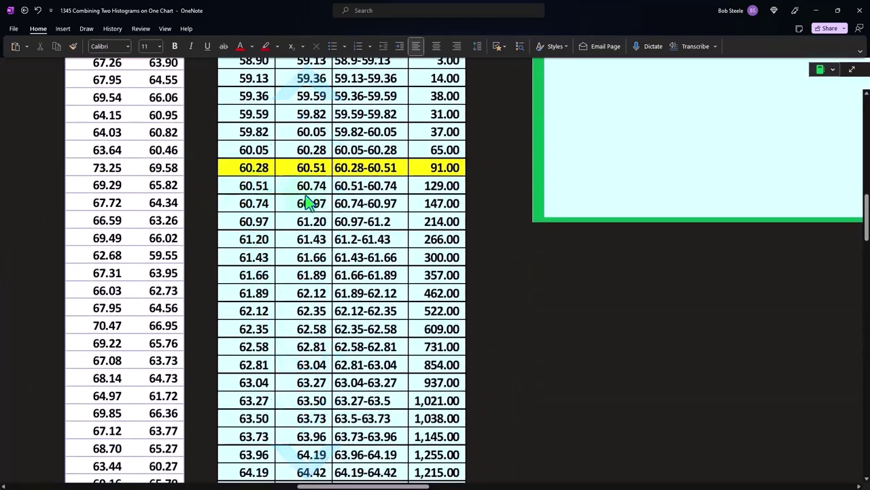
scroll(393, 325, "down", 3)
scroll(391, 328, "down", 2)
scroll(391, 328, "down", 3)
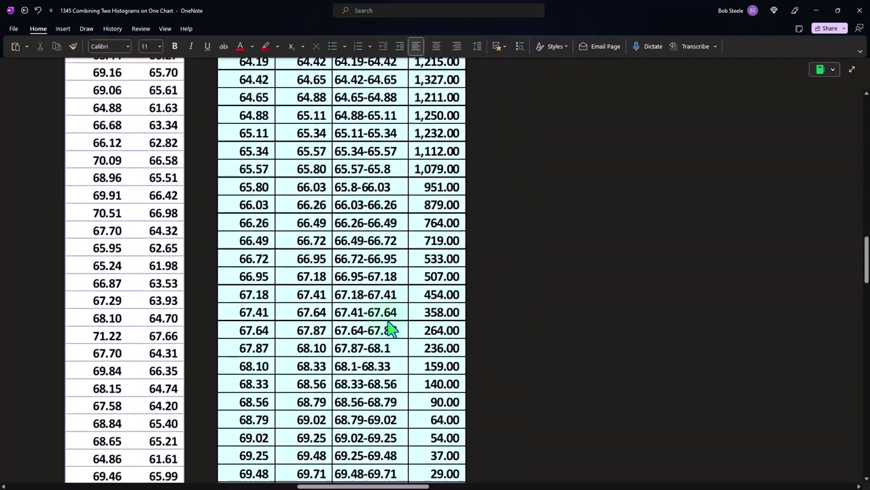
scroll(389, 330, "down", 2)
scroll(389, 337, "down", 1)
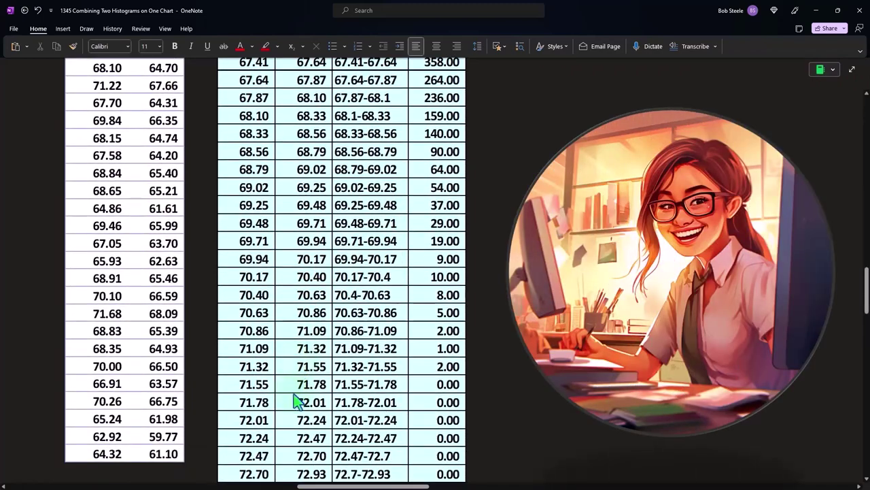
scroll(299, 401, "down", 2)
scroll(299, 401, "up", 3)
scroll(297, 403, "up", 8)
scroll(297, 403, "up", 5)
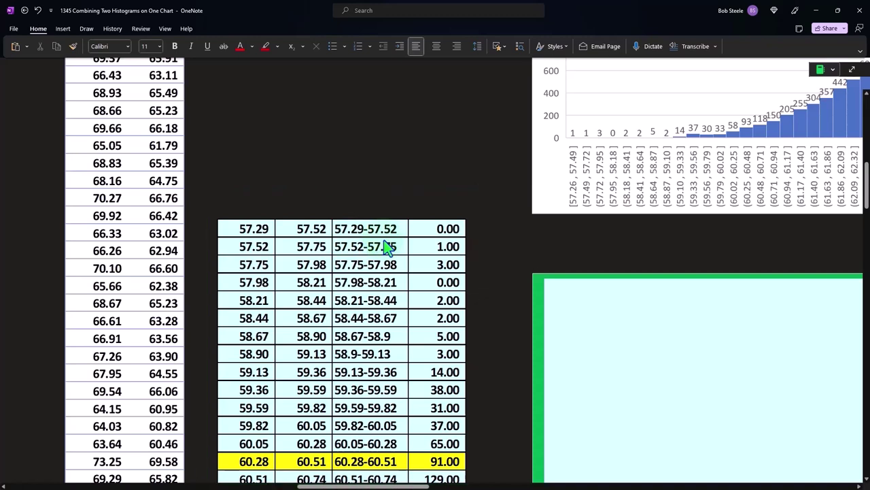
scroll(433, 242, "down", 2)
scroll(433, 241, "down", 1)
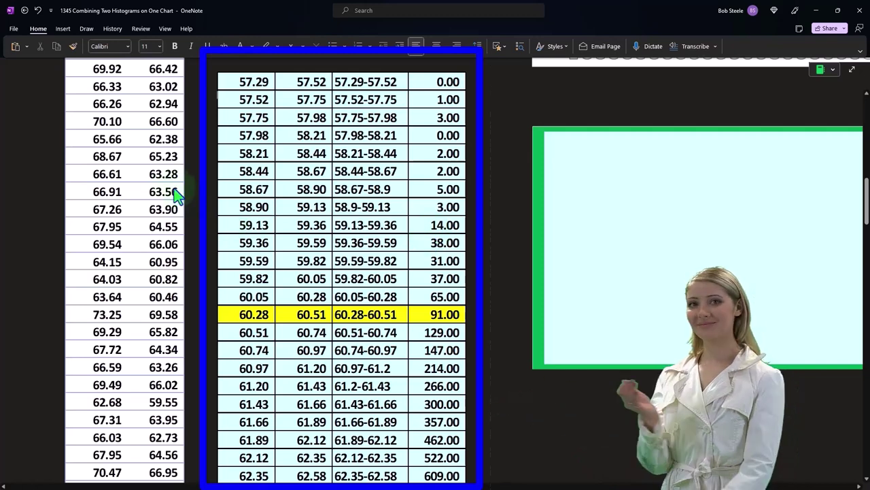
scroll(568, 264, "right", 3)
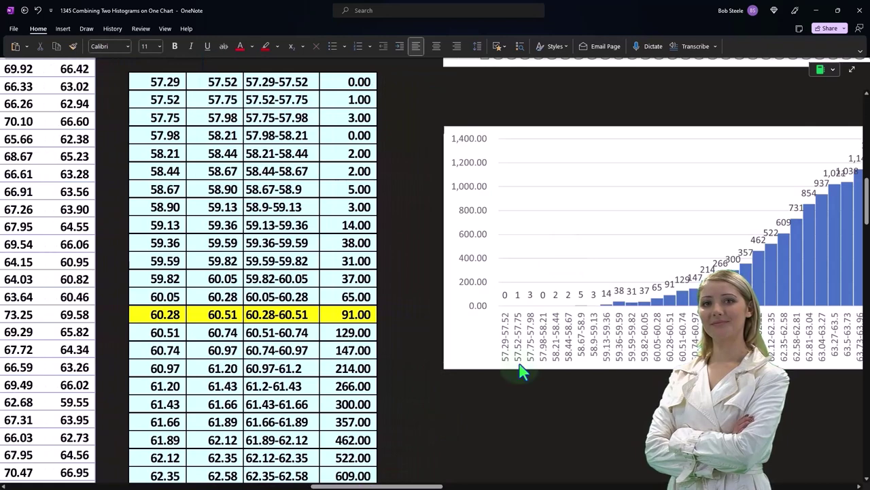
left_click_drag(439, 485, 496, 485)
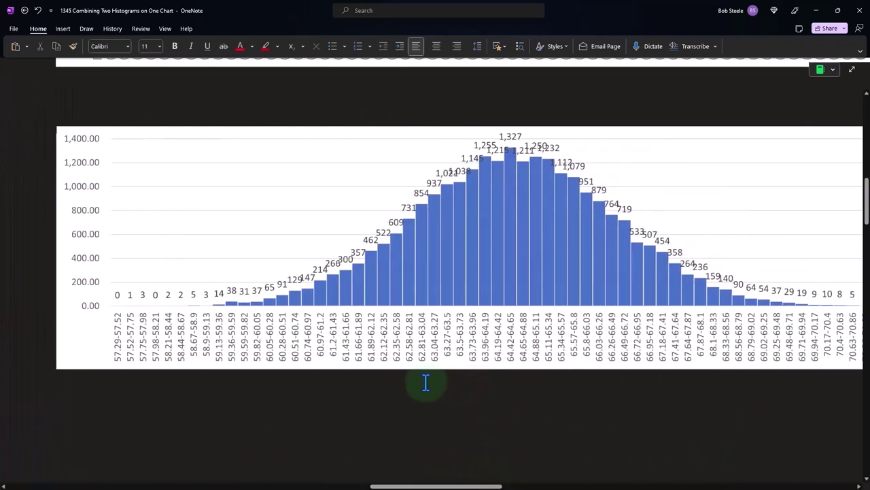
left_click(431, 290)
scroll(431, 290, "up", 2)
scroll(432, 290, "up", 3)
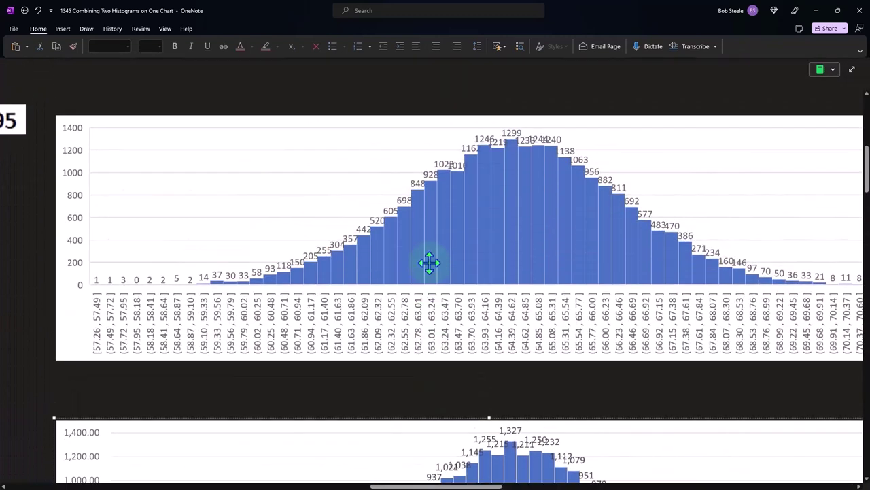
left_click(429, 263)
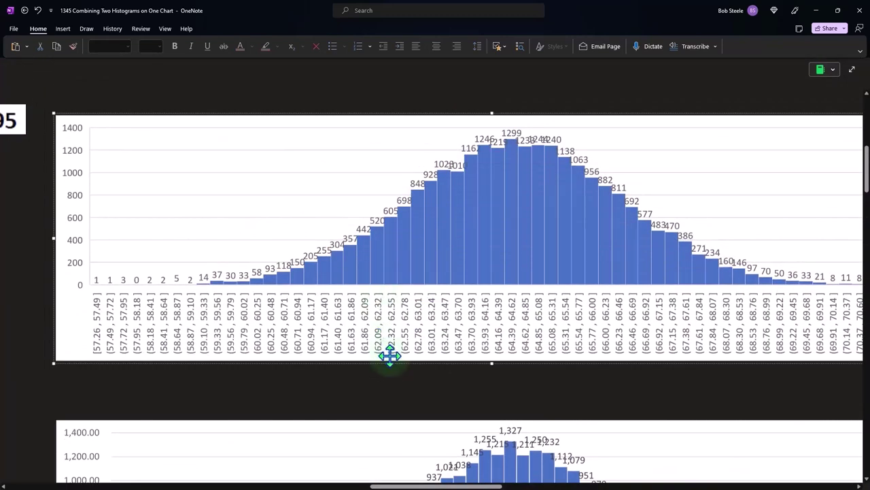
scroll(445, 355, "down", 1)
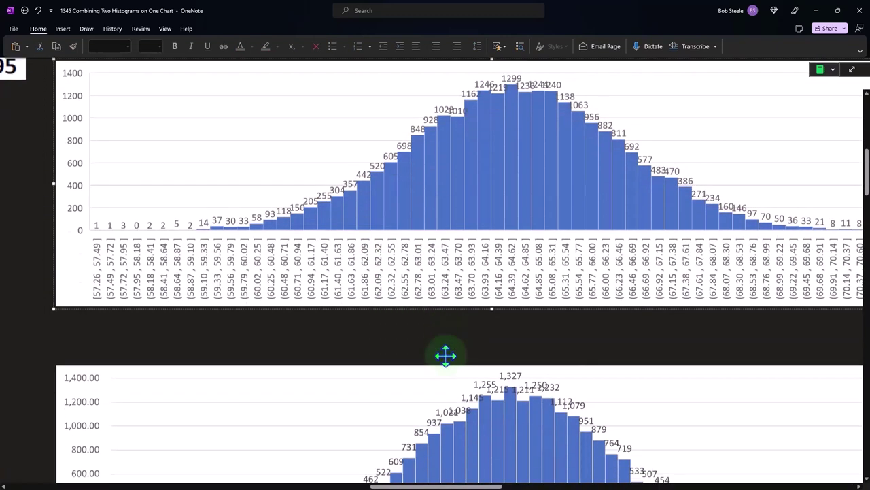
scroll(445, 354, "down", 4)
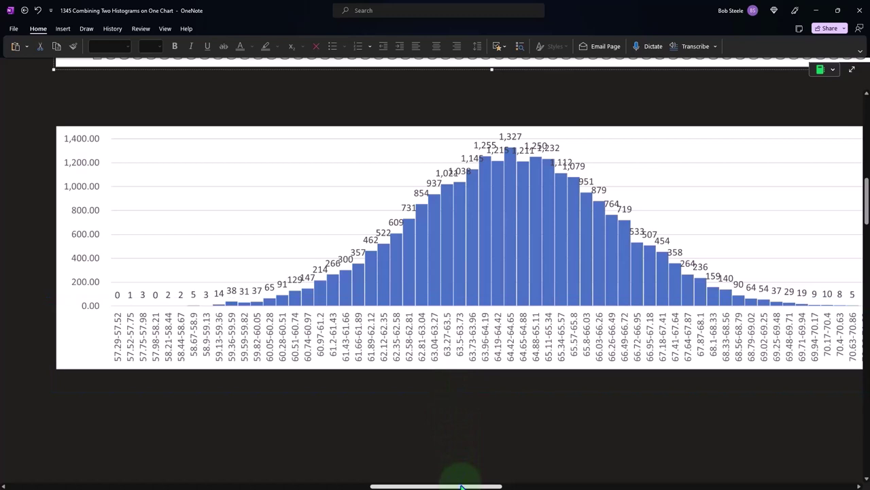
mouse_move(461, 486)
left_mouse_down()
mouse_move(535, 485)
mouse_move(484, 485)
left_mouse_up()
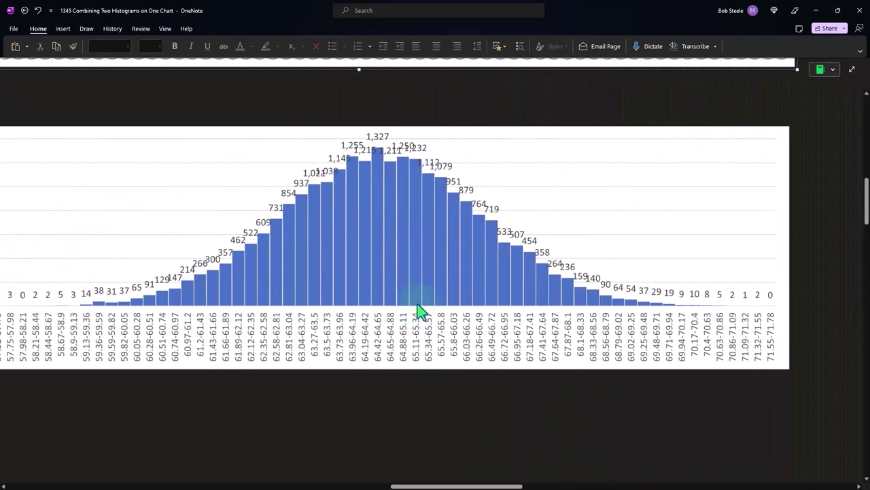
left_click_drag(418, 486, 152, 485)
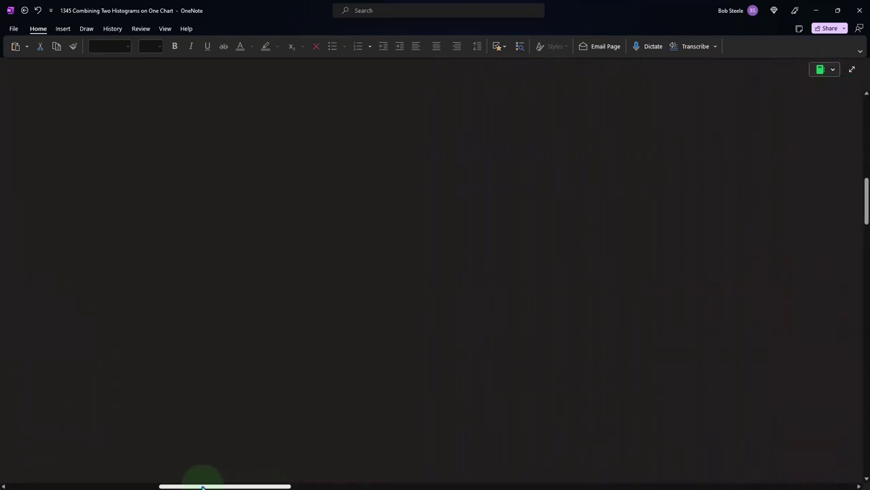
scroll(175, 415, "up", 5)
scroll(175, 415, "up", 3)
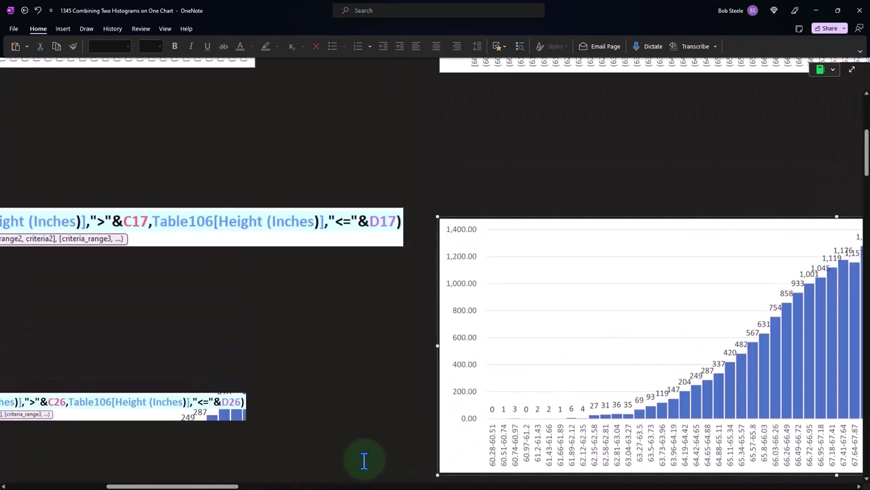
left_click_drag(231, 485, 559, 486)
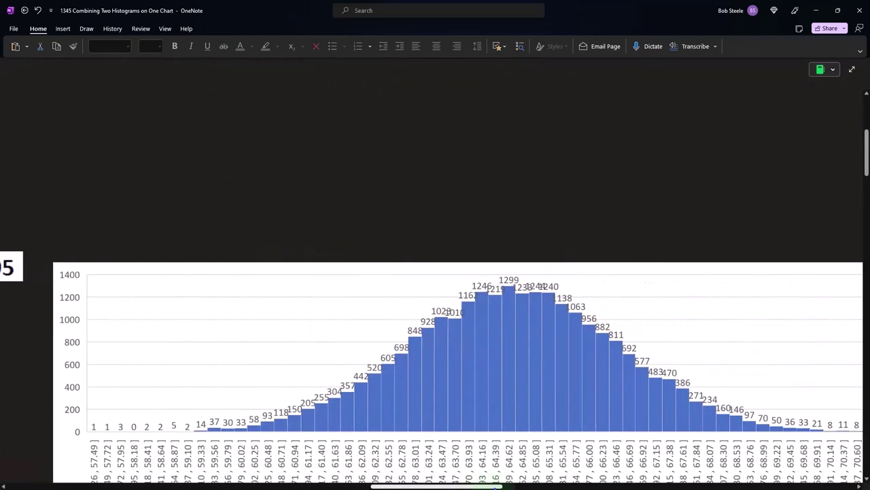
Uncover the Height (Inches) data column hidden under the cyan box.
scroll(581, 422, "down", 3)
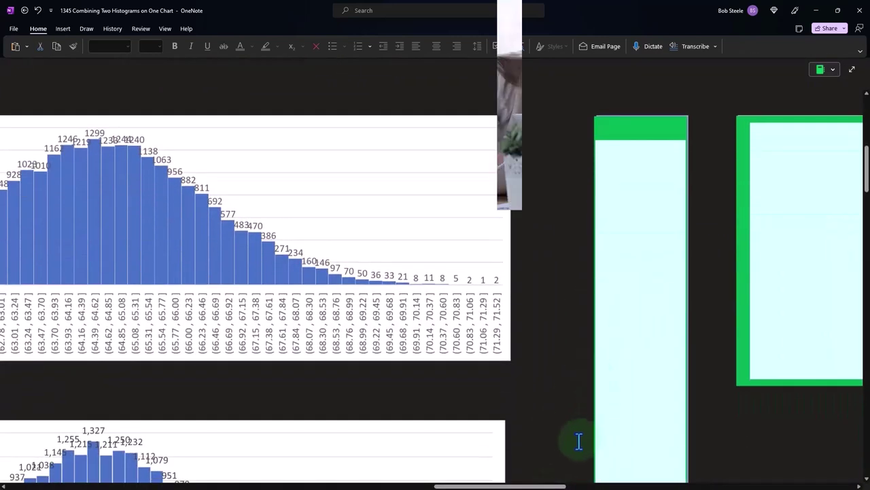
scroll(408, 320, "right", 5)
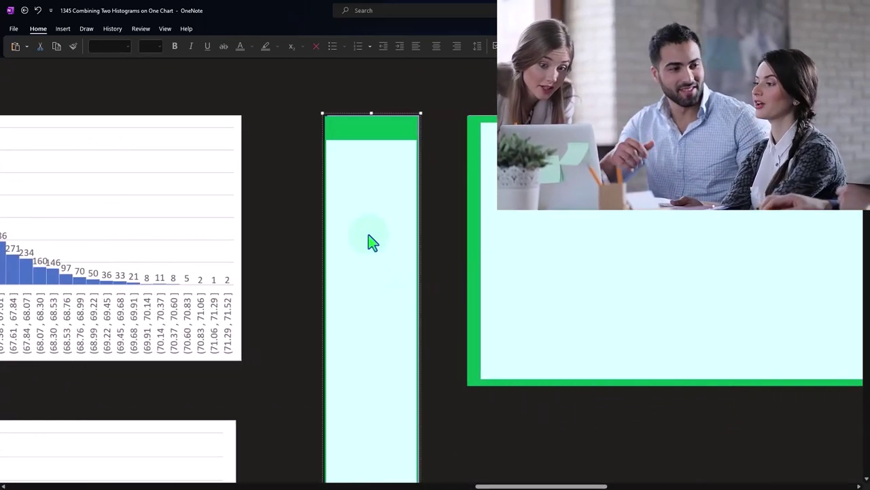
left_click(369, 241)
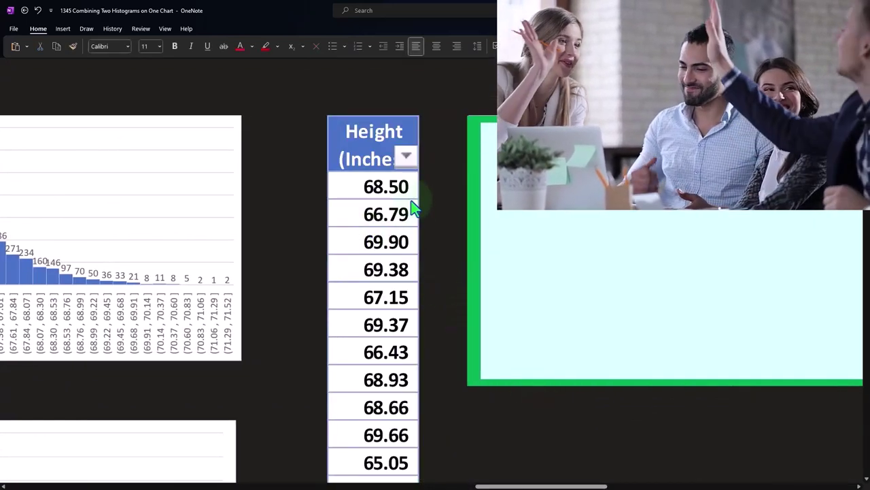
left_click_drag(508, 486, 493, 486)
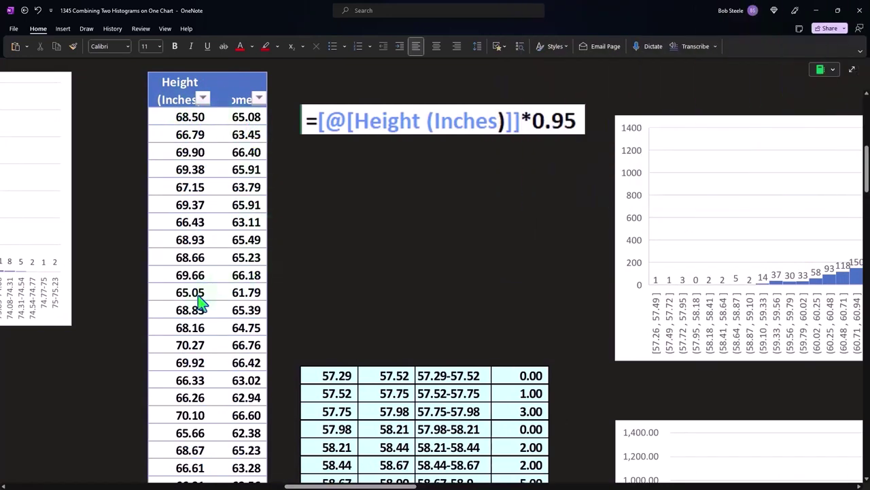
left_click_drag(354, 486, 577, 484)
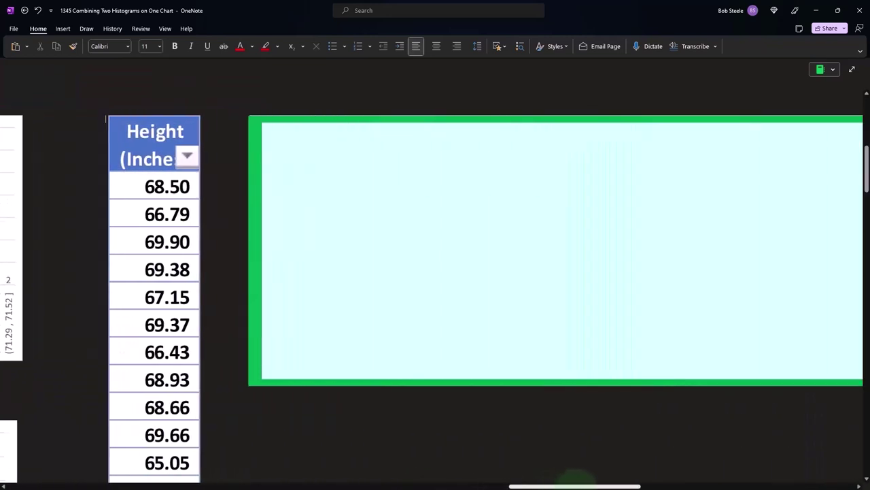
Draw an ink arrow at the Height column and uncover the histogram peaking near 1,720.
left_click_drag(408, 250, 239, 249)
left_click_drag(290, 296, 302, 300)
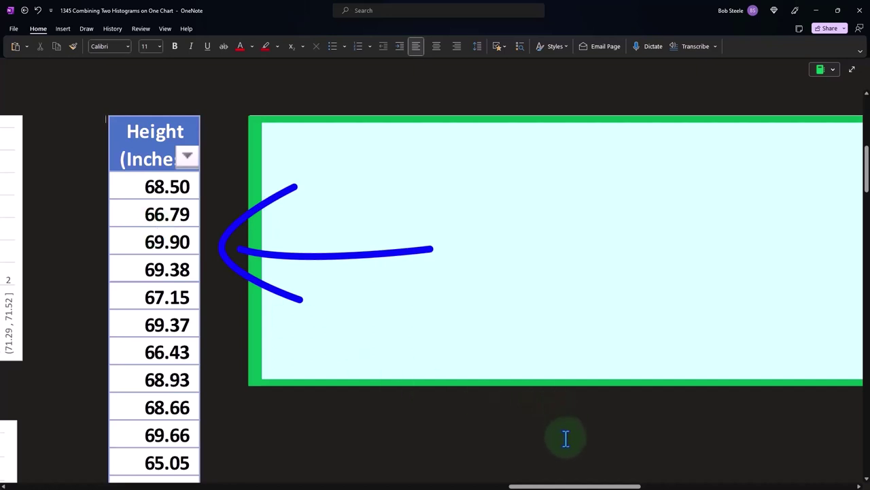
left_click_drag(567, 485, 552, 484)
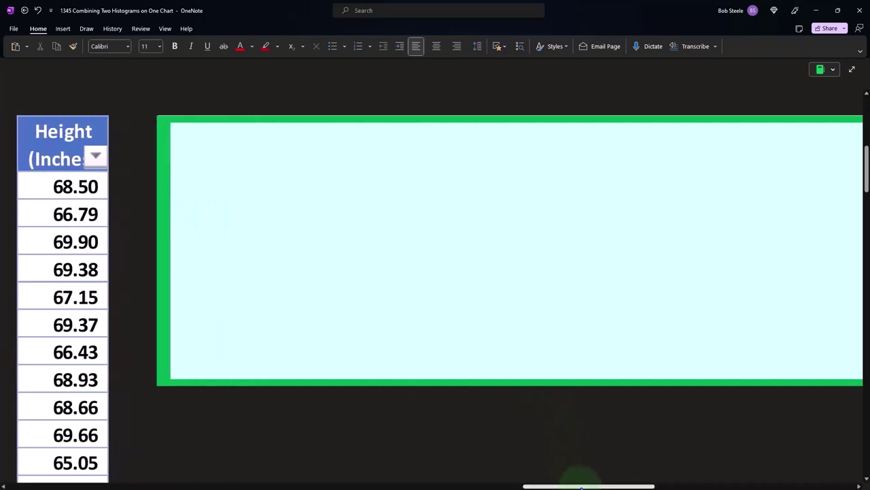
left_click(476, 278)
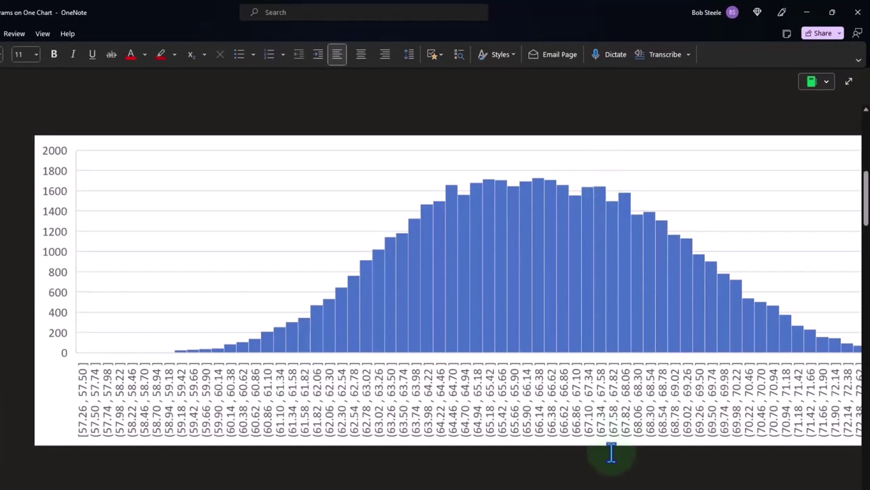
Reveal the Men and Women counts per height bin, starting at 57.29–57.52.
scroll(435, 286, "right", 5)
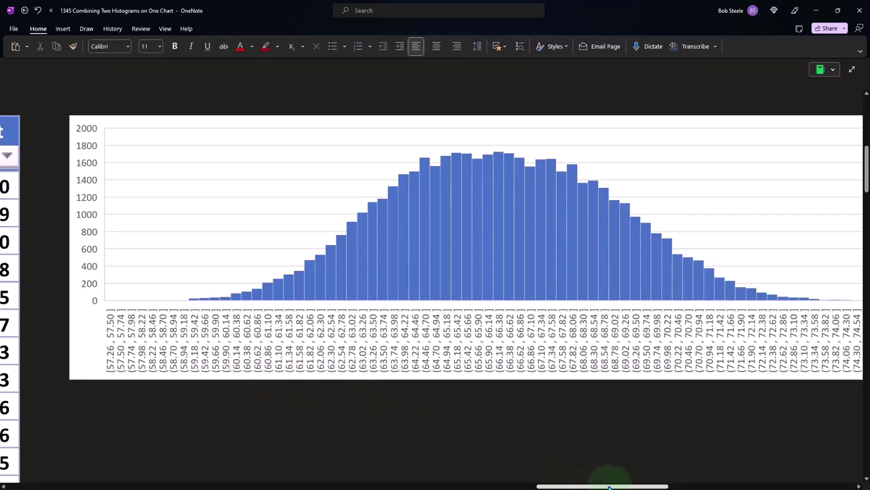
left_click_drag(610, 487, 704, 487)
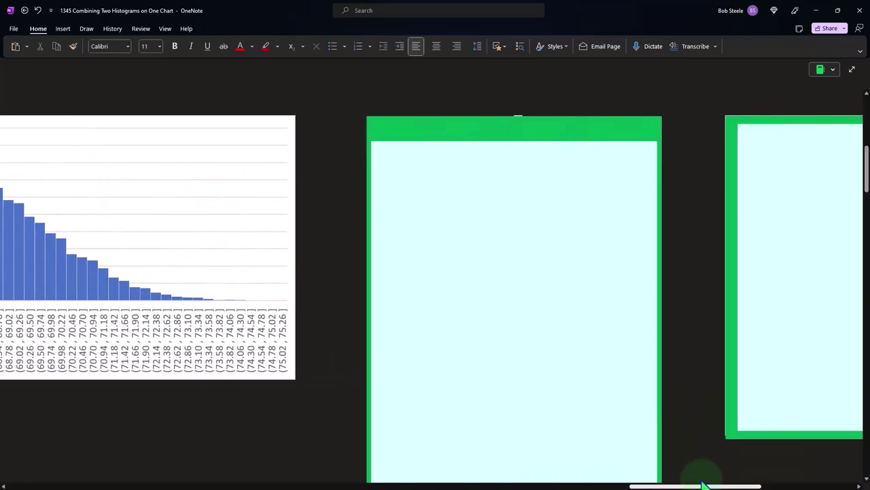
left_click(544, 294)
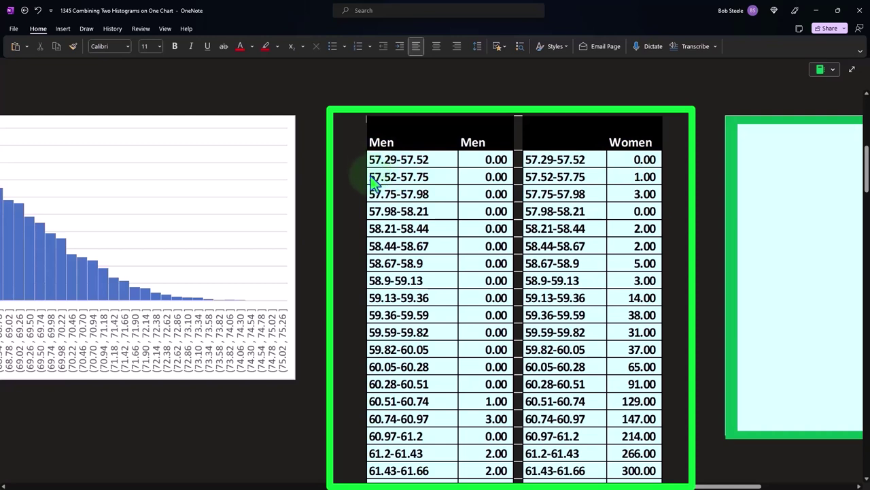
Select the Men and Women frequency table picture and scroll through its rows.
left_click(550, 175)
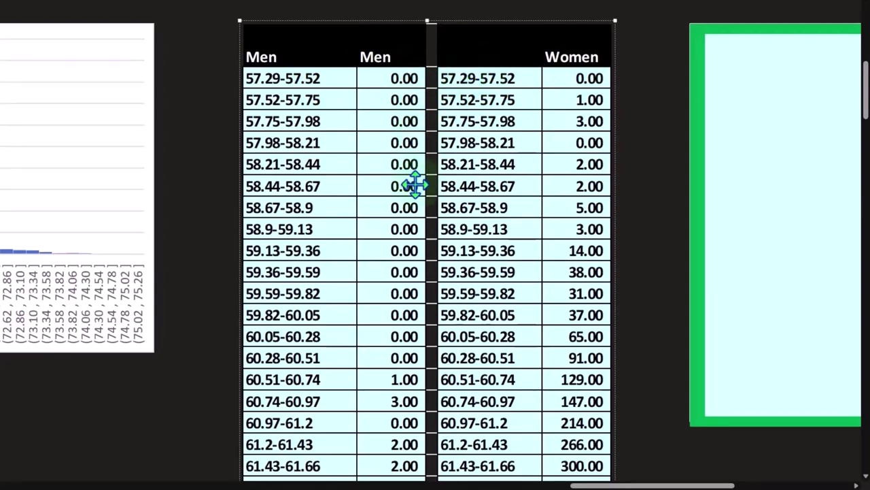
scroll(414, 181, "down", 3)
scroll(414, 181, "down", 3)
scroll(414, 186, "down", 3)
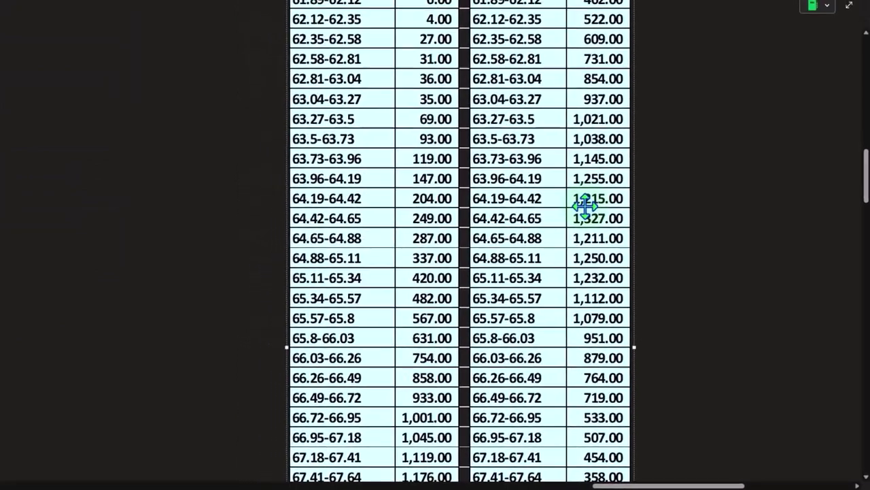
scroll(616, 238, "up", 2)
scroll(618, 242, "up", 5)
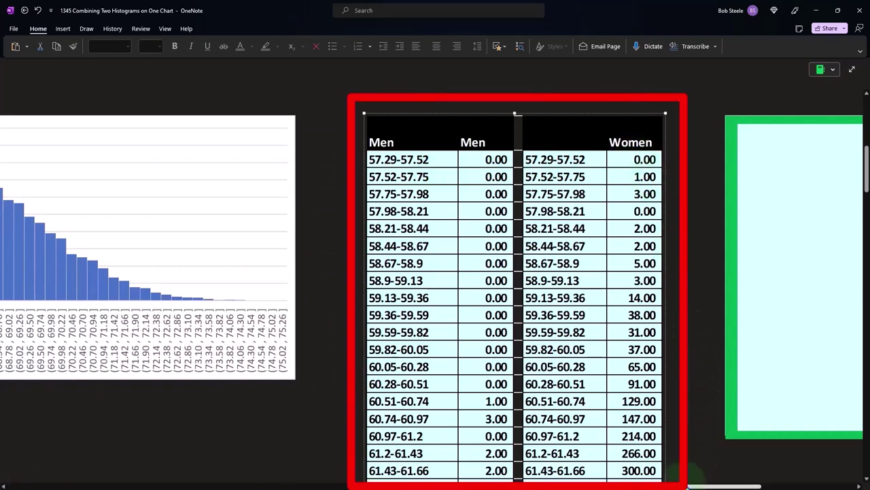
Uncover the combined chart with blue Men and orange Women columns on a 0–1,400 axis.
left_click_drag(690, 485, 748, 484)
left_click(571, 284)
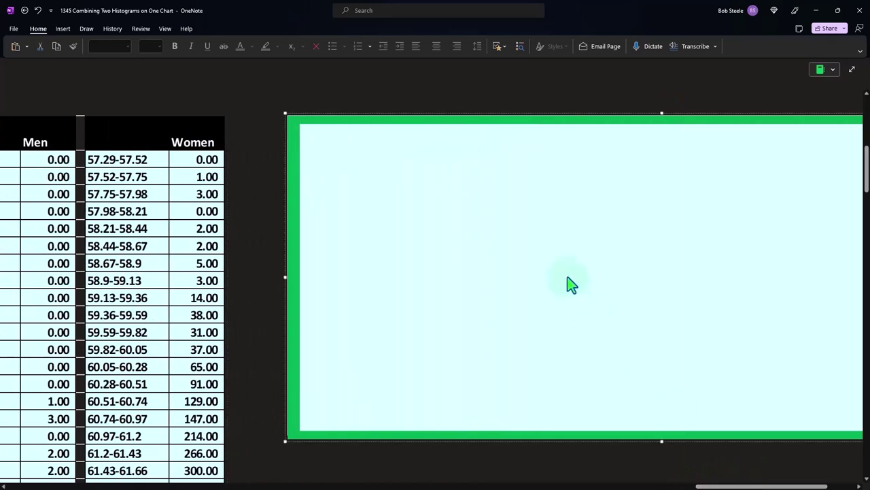
left_click(571, 285)
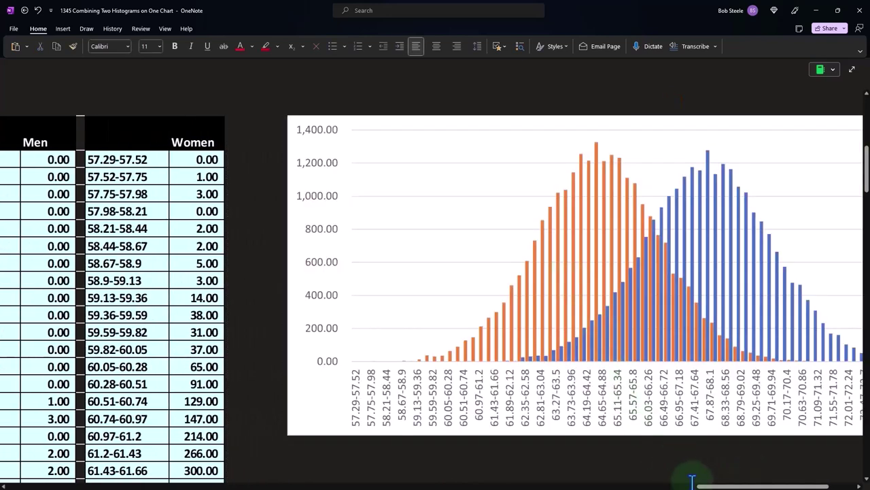
left_click_drag(710, 486, 729, 487)
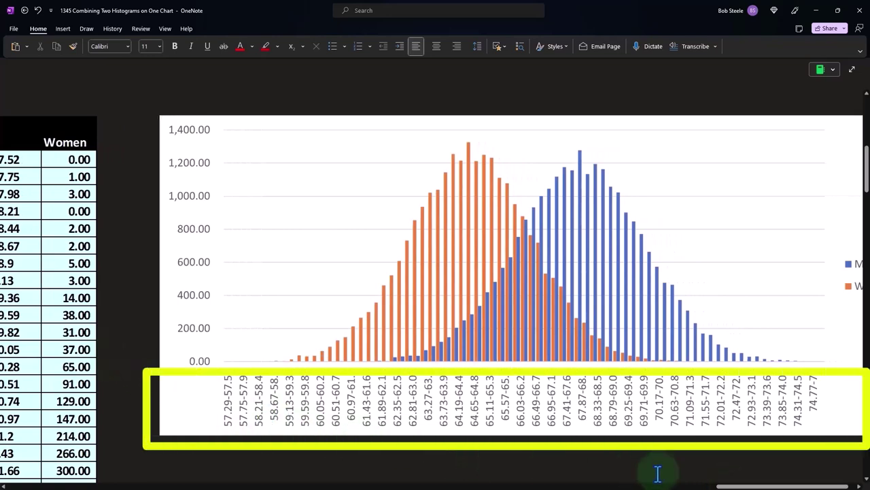
scroll(394, 394, "left", 5)
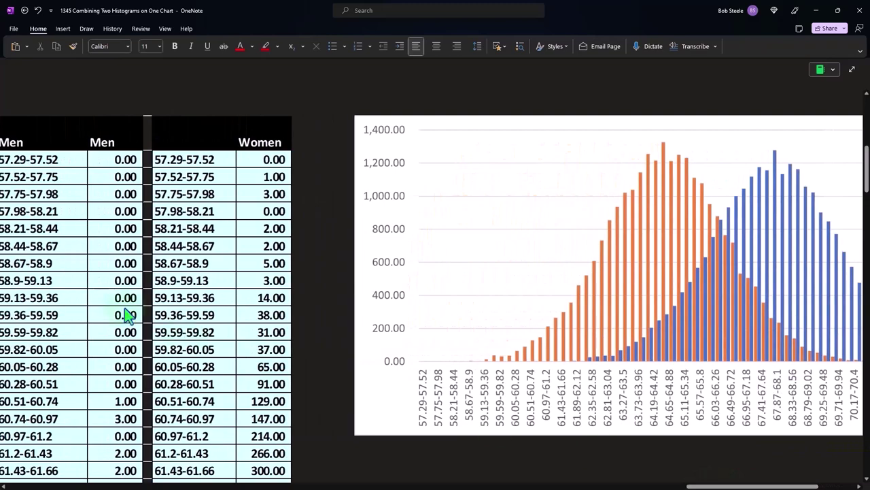
left_click_drag(722, 487, 741, 487)
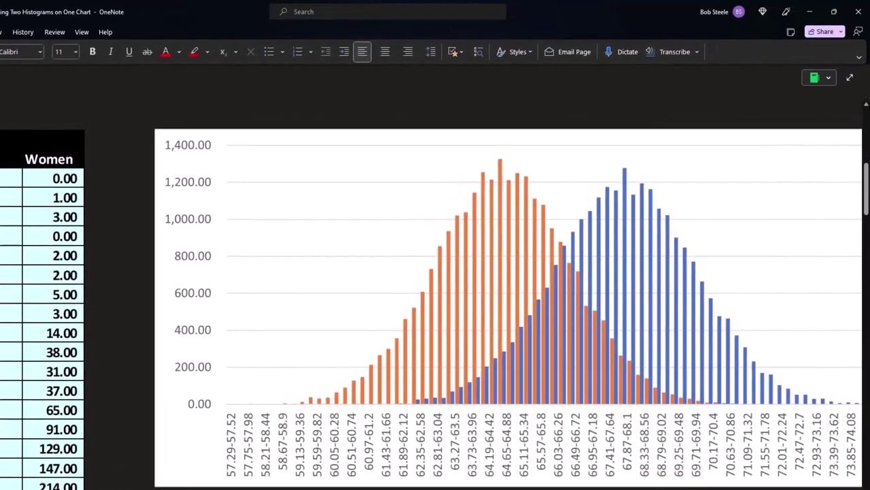
scroll(435, 306, "right", 5)
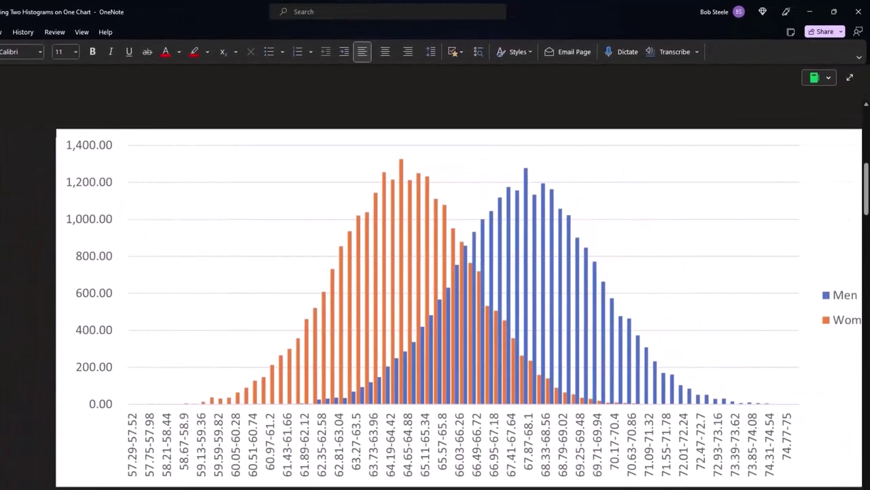
scroll(435, 306, "right", 1)
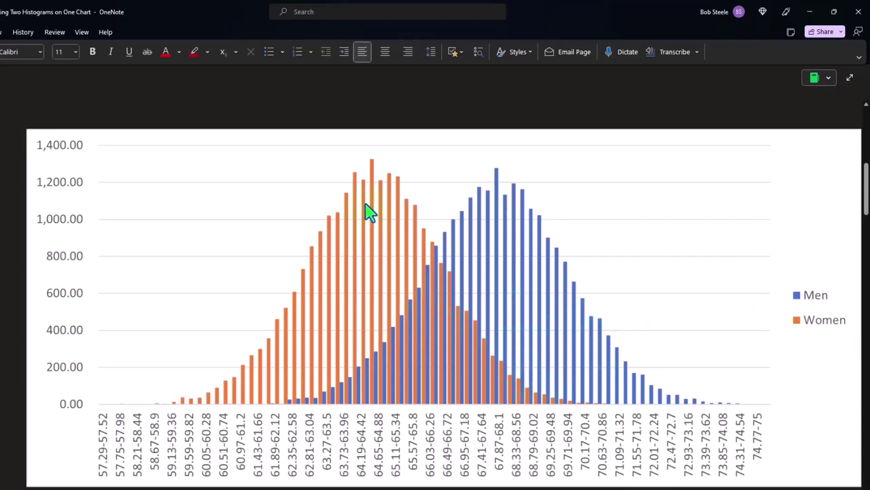
mouse_move(761, 487)
left_mouse_down()
mouse_move(612, 487)
mouse_move(748, 487)
left_mouse_up()
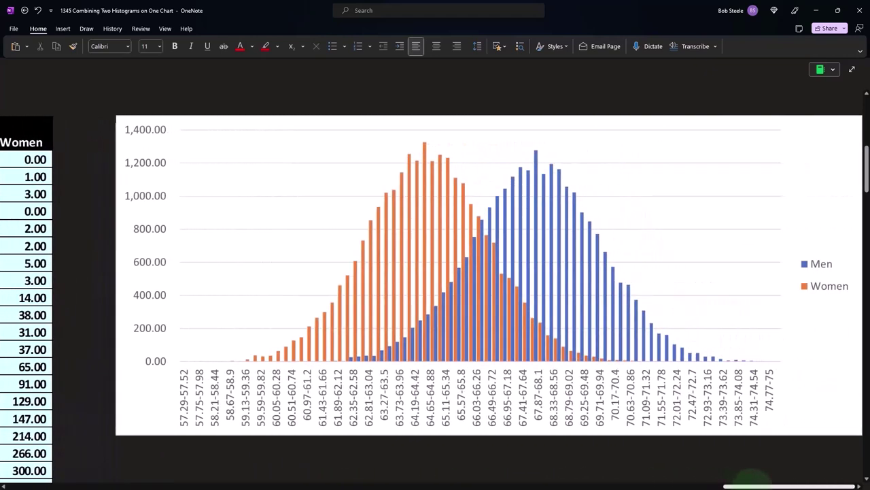